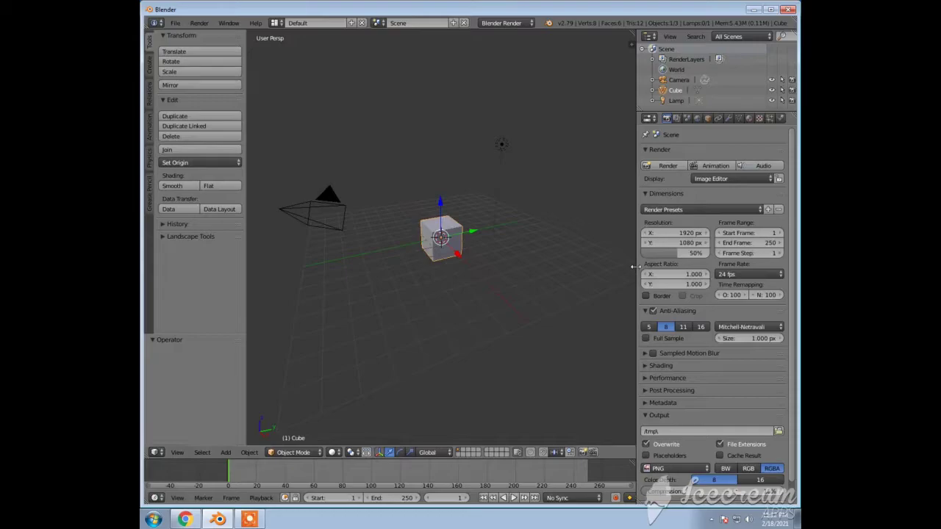
Step: Nudge the border between the 3D View and the Outliner/Properties editors slightly to the right
left_click_drag(636, 266, 646, 266)
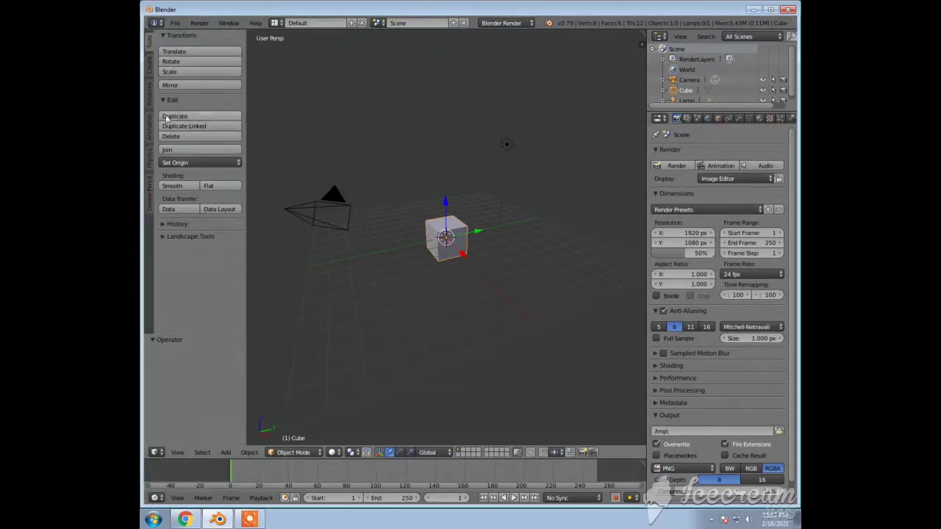
left_click(149, 193)
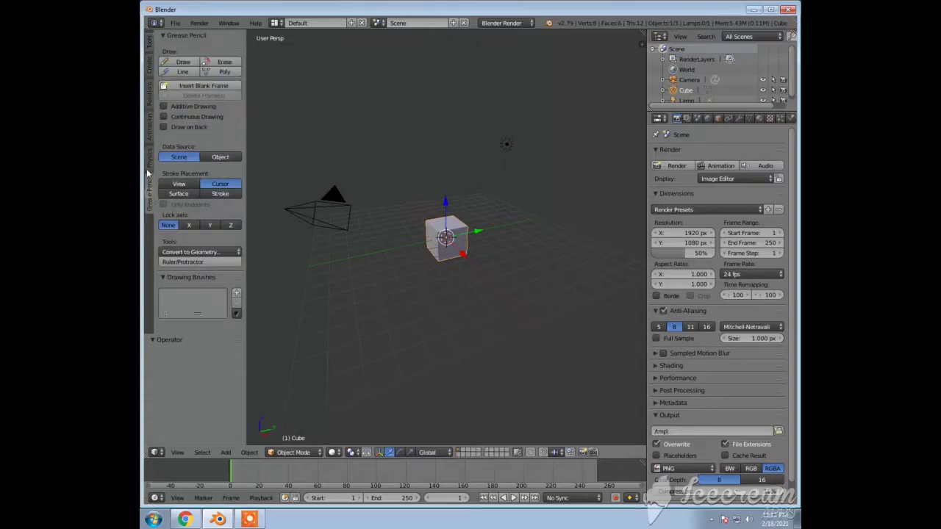
left_click(150, 156)
left_click(150, 130)
left_click(150, 96)
left_click(151, 63)
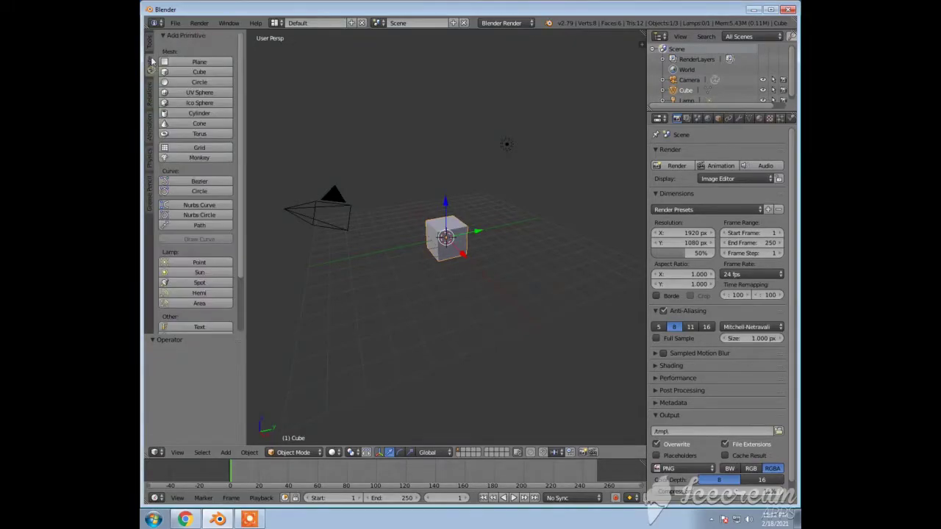
left_click(150, 43)
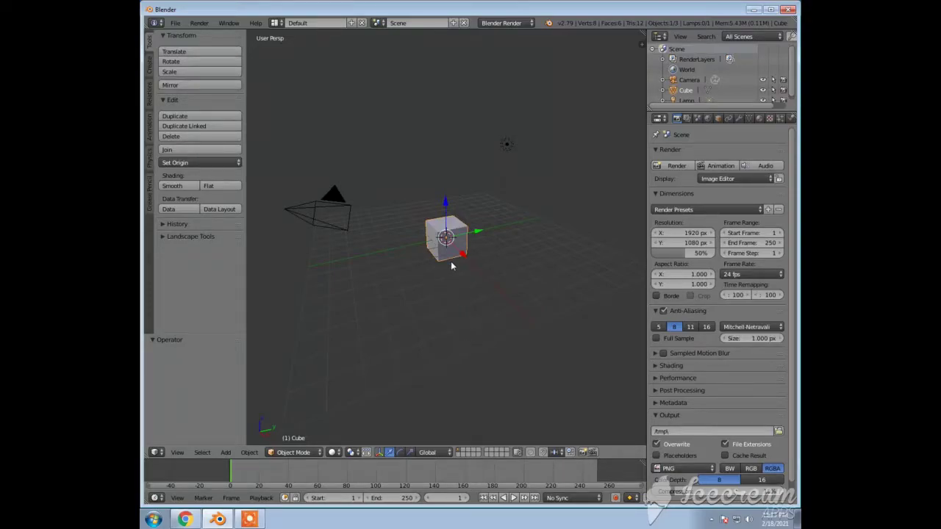
scroll(451, 261, "up", 2)
scroll(450, 261, "up", 1)
scroll(451, 261, "down", 3)
scroll(452, 265, "up", 3)
scroll(451, 265, "down", 3)
scroll(452, 265, "up", 3)
scroll(451, 264, "up", 2)
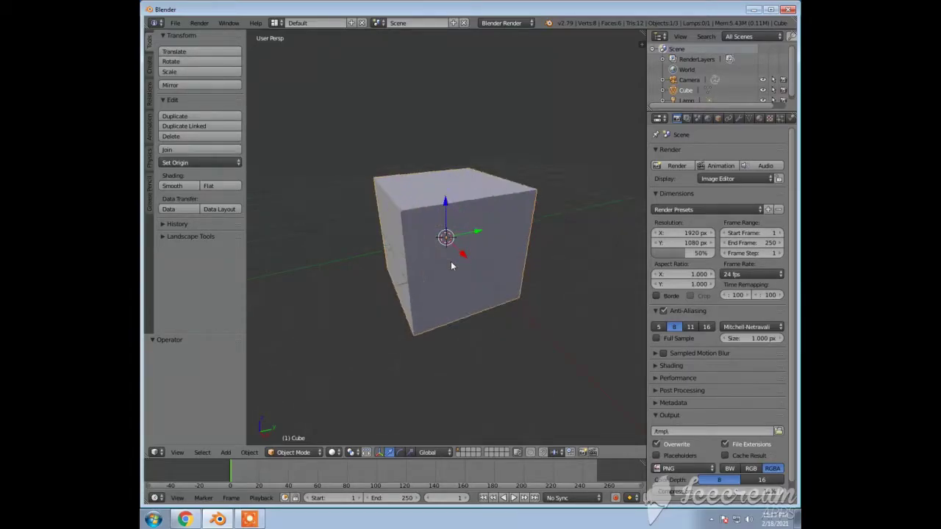
scroll(451, 266, "up", 1)
scroll(451, 266, "down", 5)
scroll(451, 266, "up", 5)
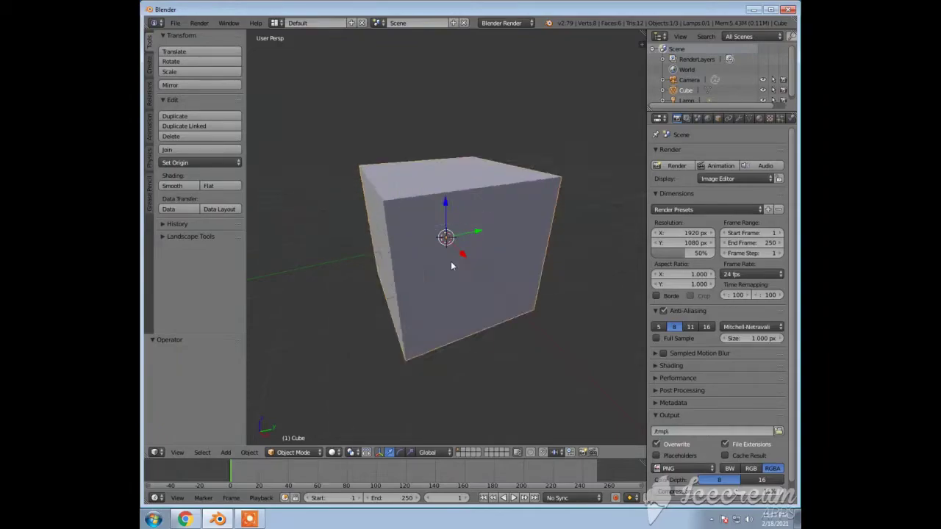
scroll(451, 265, "down", 3)
scroll(452, 266, "down", 1)
scroll(452, 265, "up", 6)
scroll(451, 265, "down", 5)
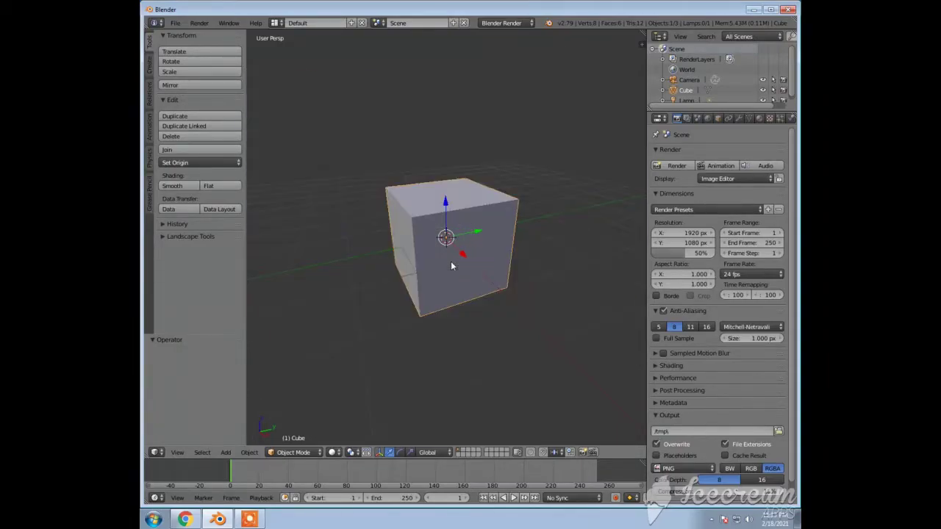
scroll(451, 266, "down", 1)
scroll(451, 265, "down", 2)
scroll(451, 265, "down", 3)
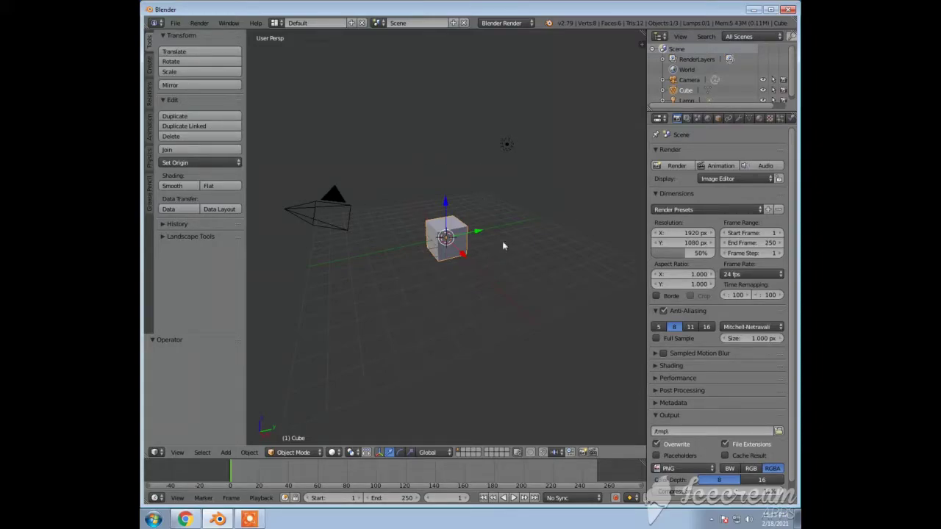
Step: Raise the camera, then shift it along the Y axis
right_click(506, 145)
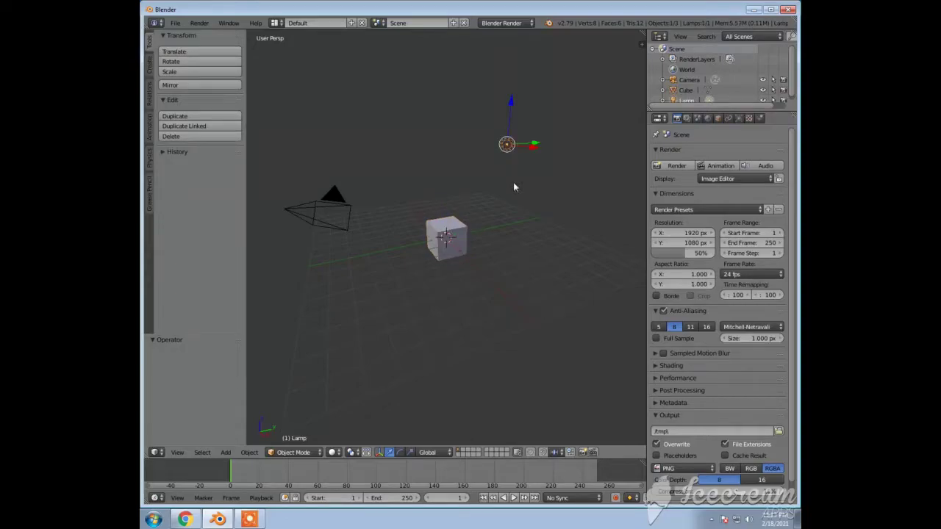
right_click(335, 192)
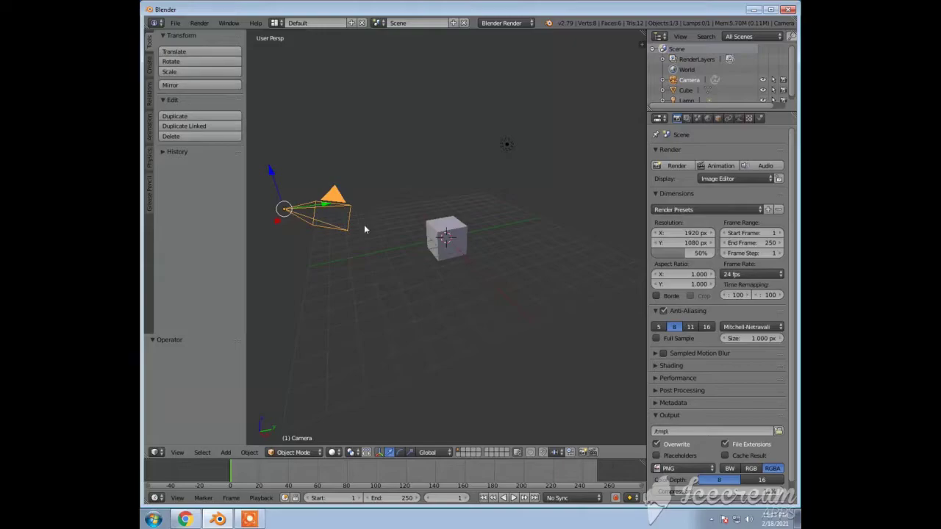
key("g")
key("y")
key("z")
left_click(359, 193)
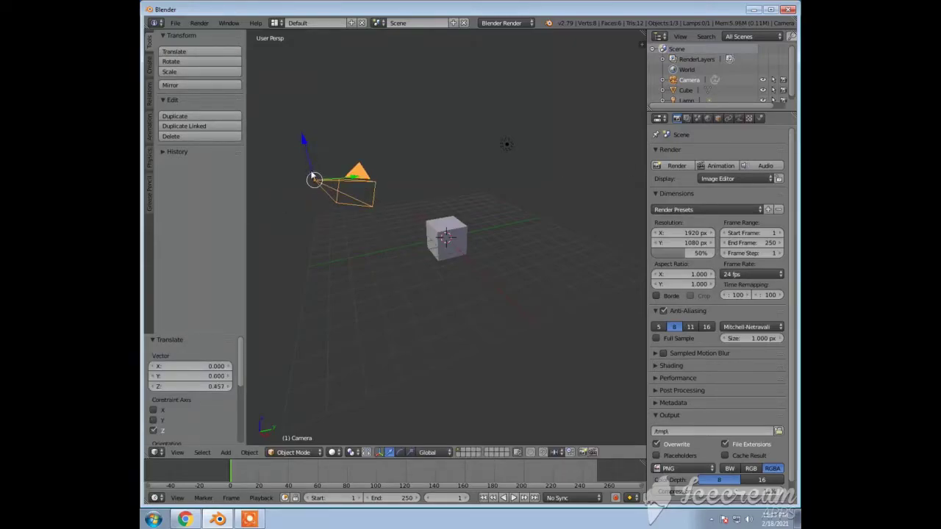
key("g")
key("y")
left_click(385, 177)
Step: Move the lamp to the right along the X axis
right_click(507, 147)
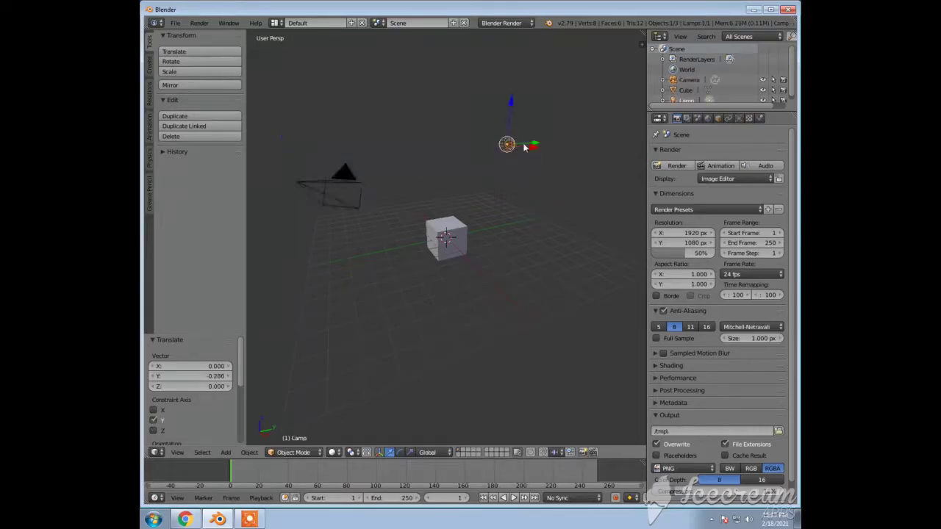
key("g")
key("x")
left_click(544, 151)
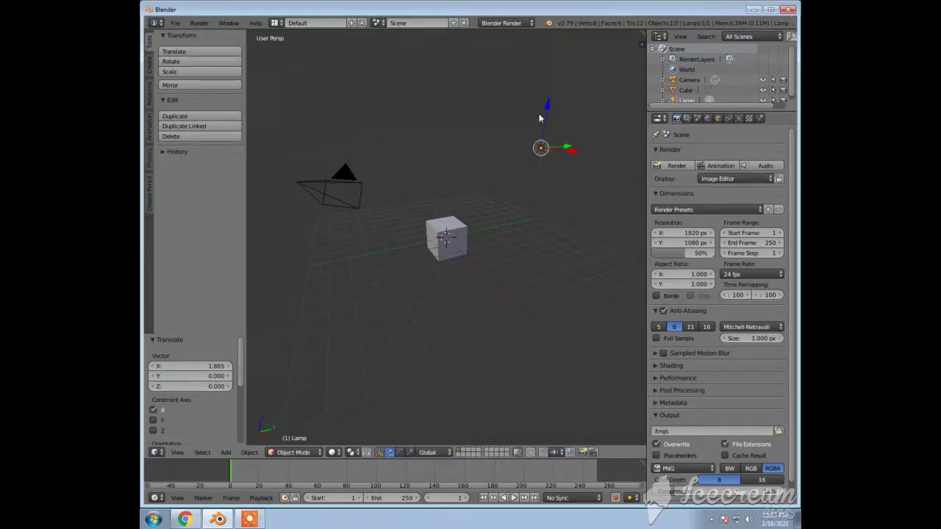
Step: Raise the cube slightly in two small moves along Z
right_click(450, 228)
key("g")
key("z")
left_click(456, 214)
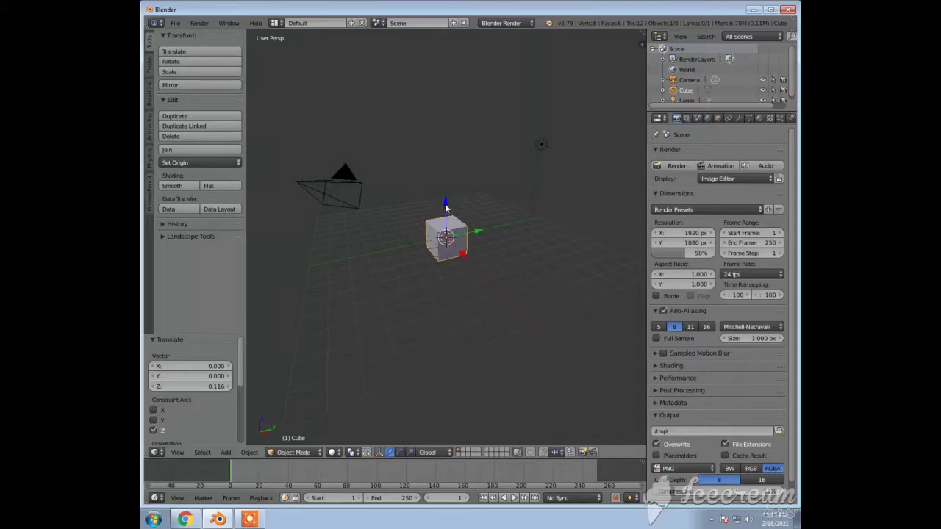
key("g")
key("z")
left_click(455, 208)
Step: Shift the cube off centre along X, the last move being -0.168
key("g")
key("x")
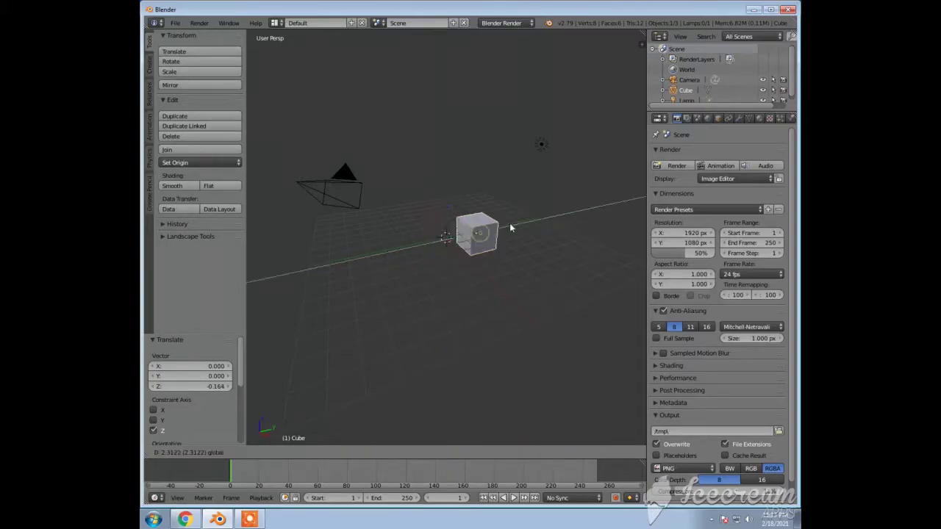
left_click(495, 248)
key("g")
key("x")
left_click(494, 249)
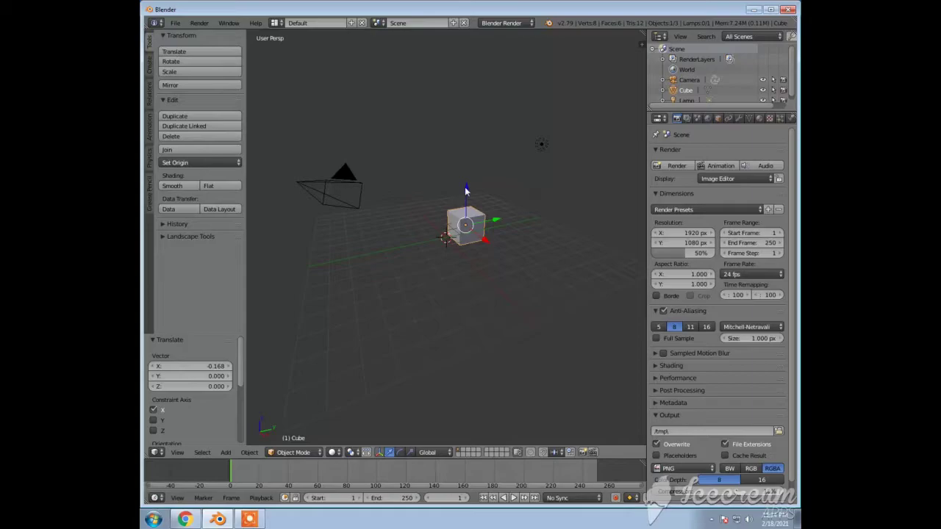
Step: Lift the cube 1.075 along Z above the grid, with a small slide along Y
mouse_move(465, 192)
left_mouse_down()
mouse_move(481, 151)
mouse_move(477, 183)
left_mouse_up()
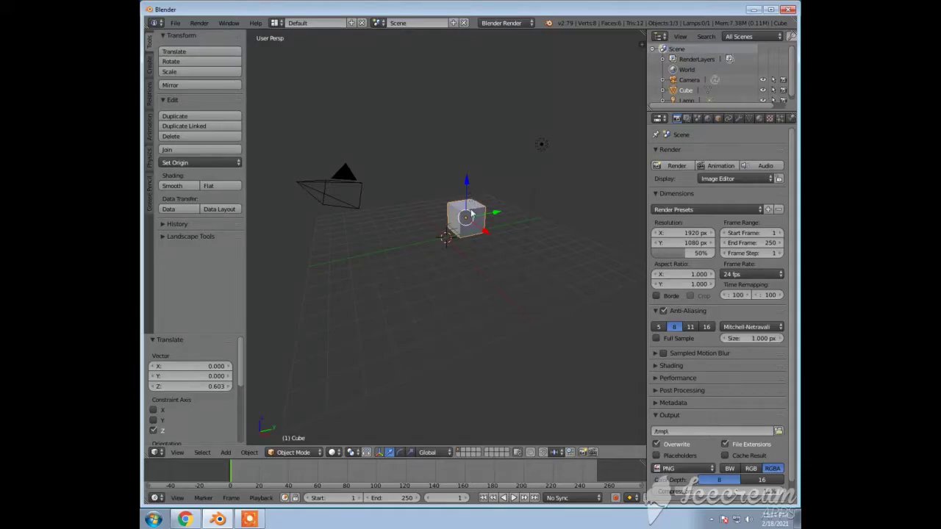
left_click_drag(499, 215, 453, 226)
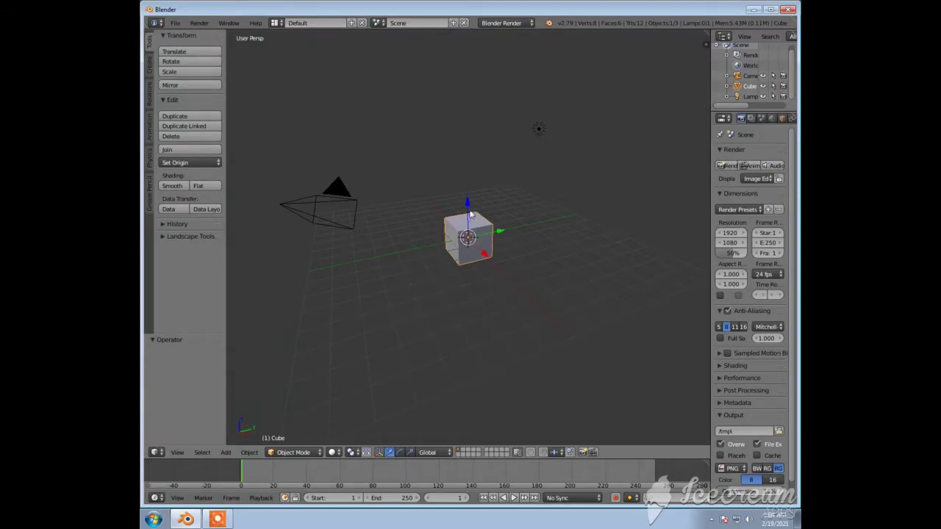
left_click_drag(471, 214, 471, 196)
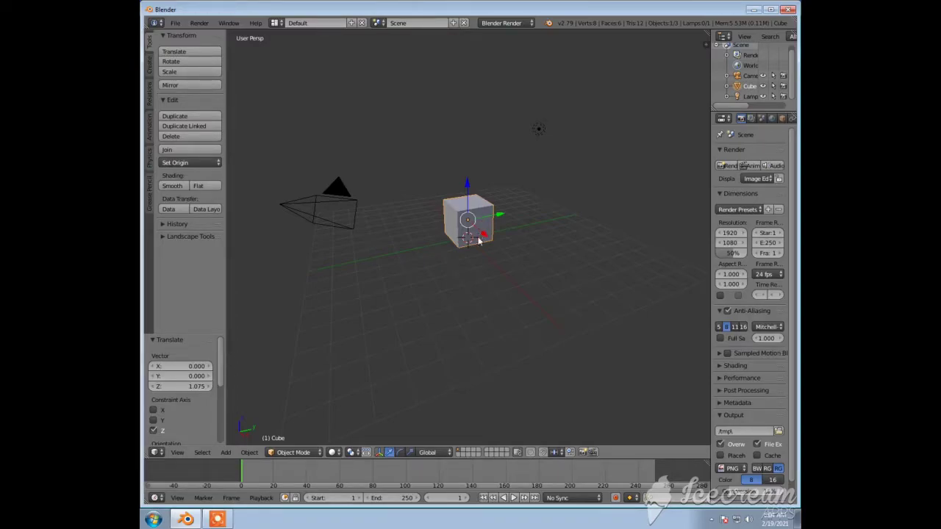
key("s")
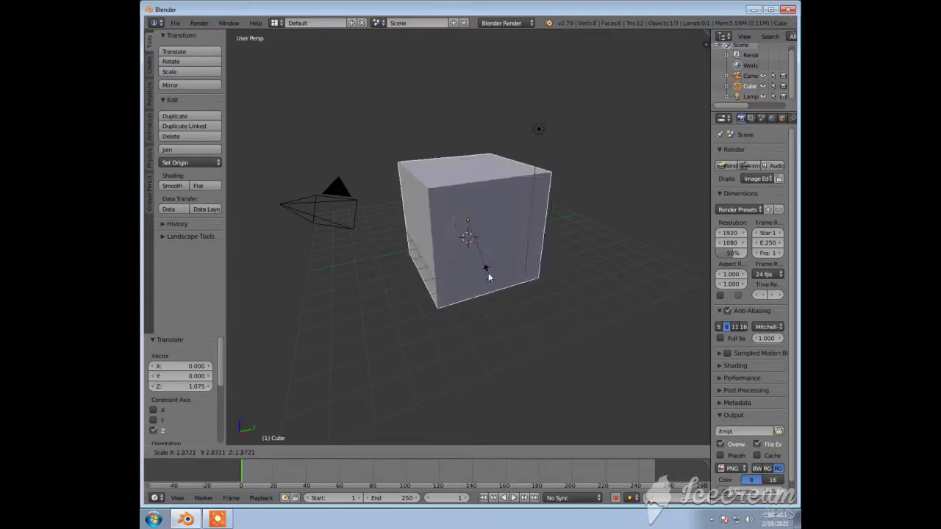
Step: Scale the cube uniformly to 1.207, then resize it along X, Z (about 1.013) and Y (1.538)
left_click(479, 252)
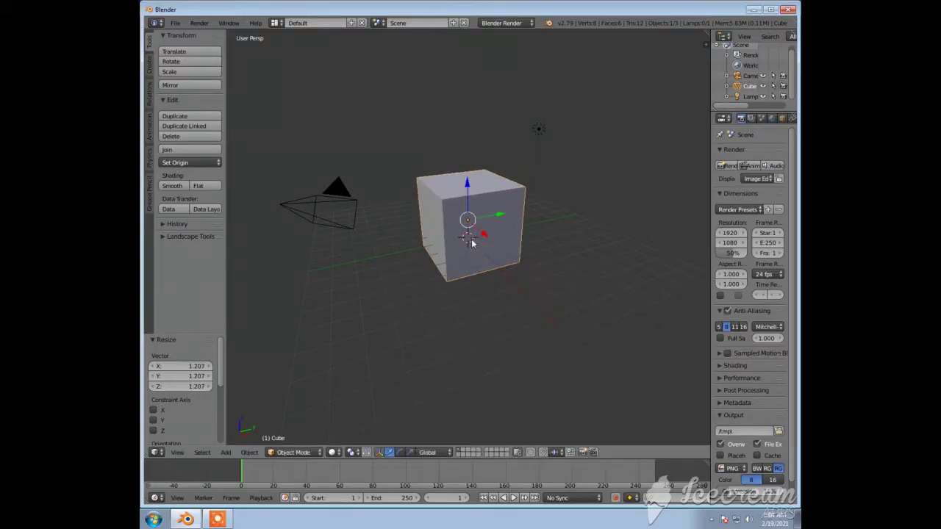
key("s")
key("x")
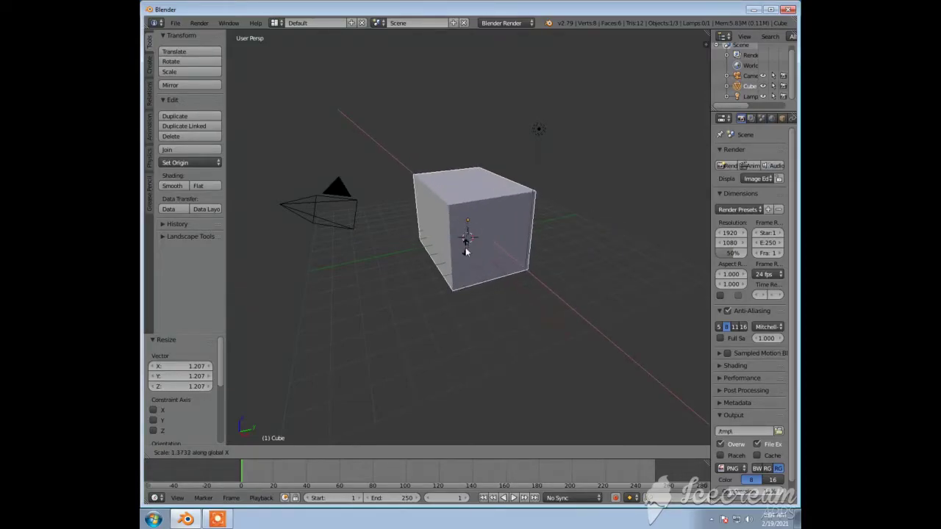
left_click(466, 252)
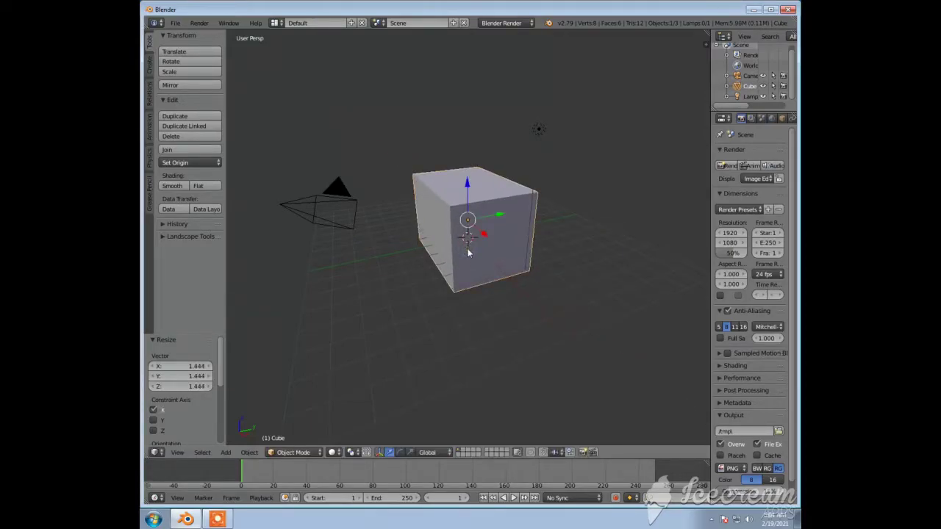
key("s")
key("z")
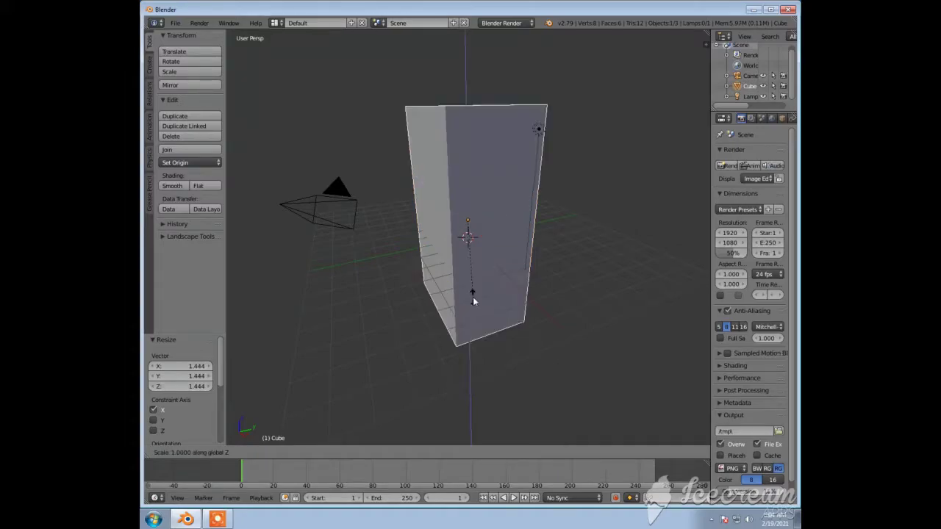
left_click(474, 248)
key("s")
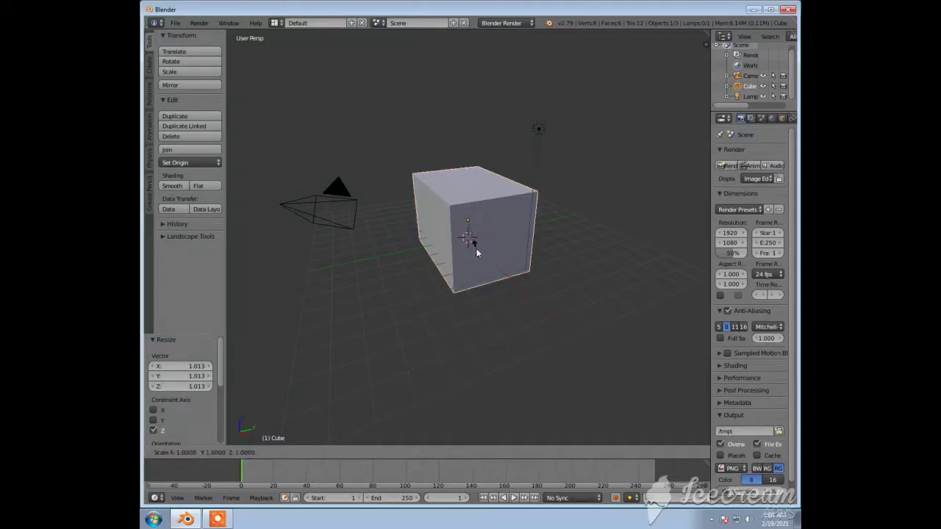
key("y")
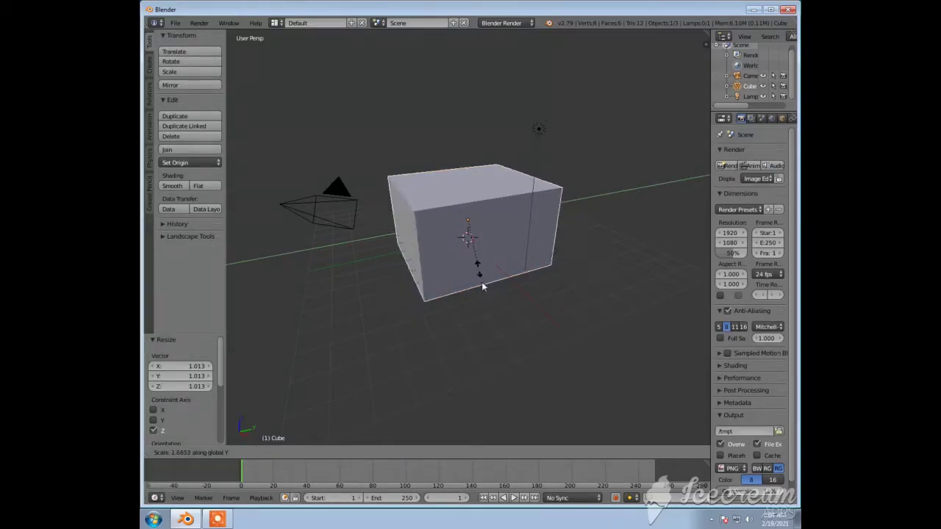
left_click(477, 268)
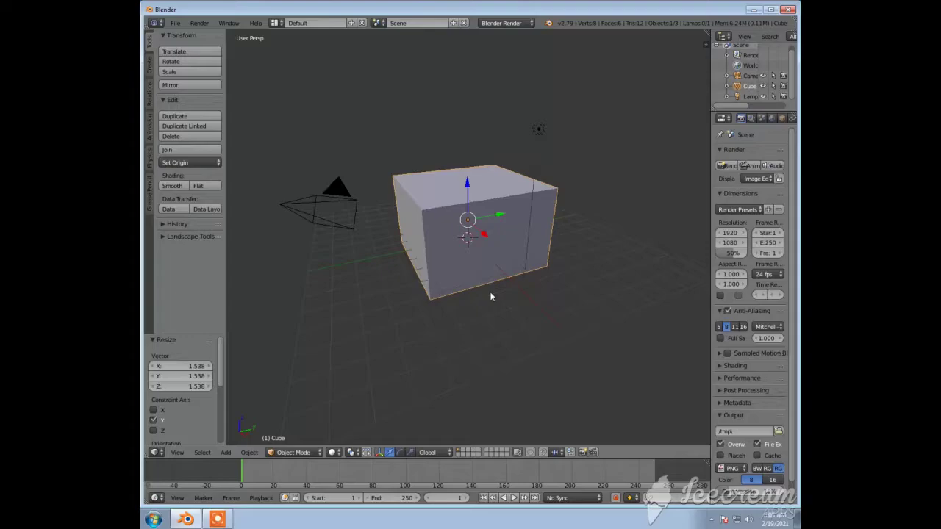
Step: Rotate the cube freely, then 13.3° around Y and 7.11° around X, then delete it
key("r")
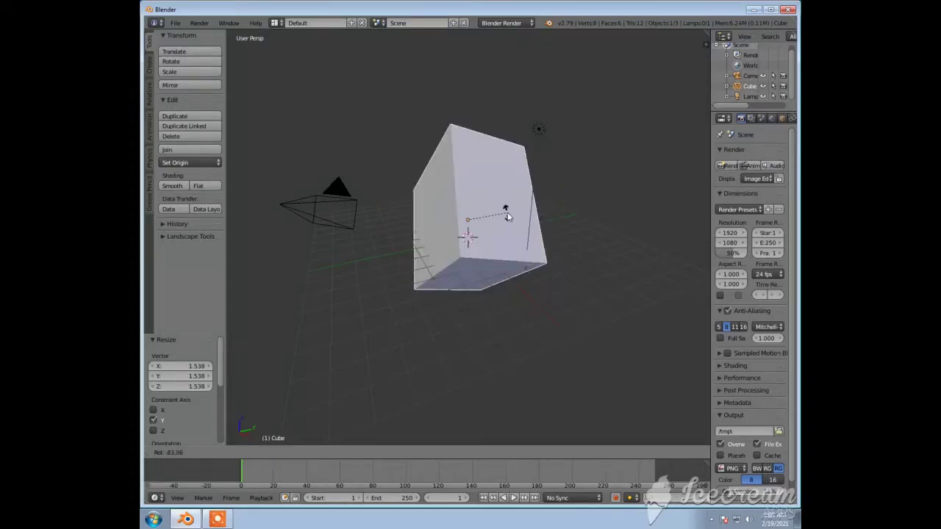
left_click(483, 268)
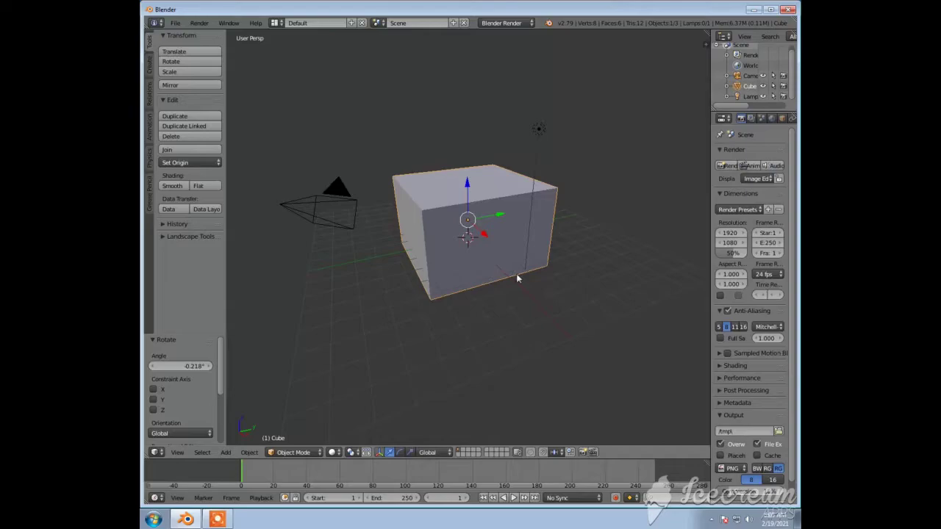
key("r")
key("y")
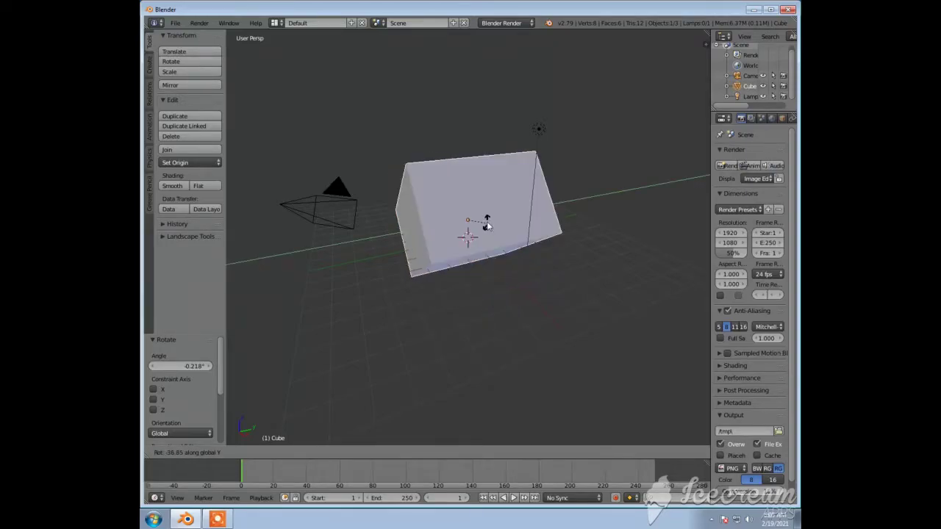
left_click(491, 264)
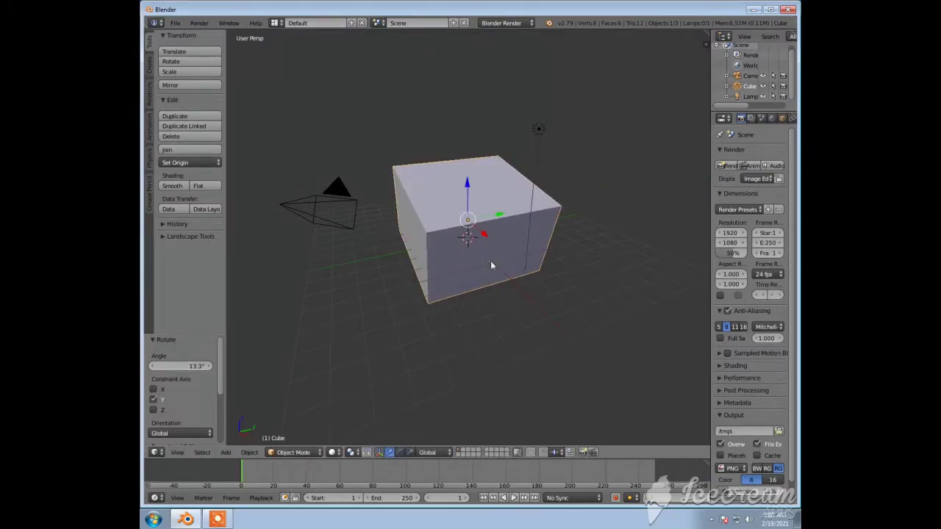
key("r")
key("x")
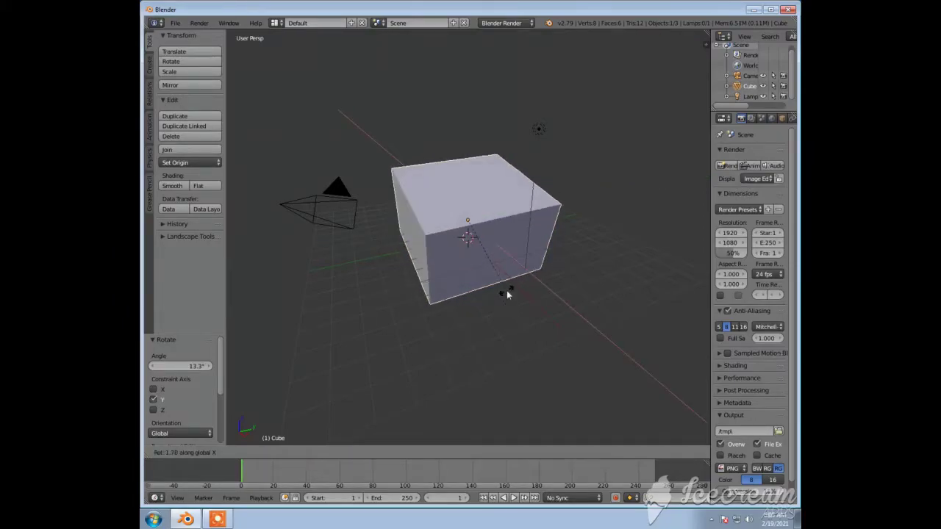
left_click(487, 251)
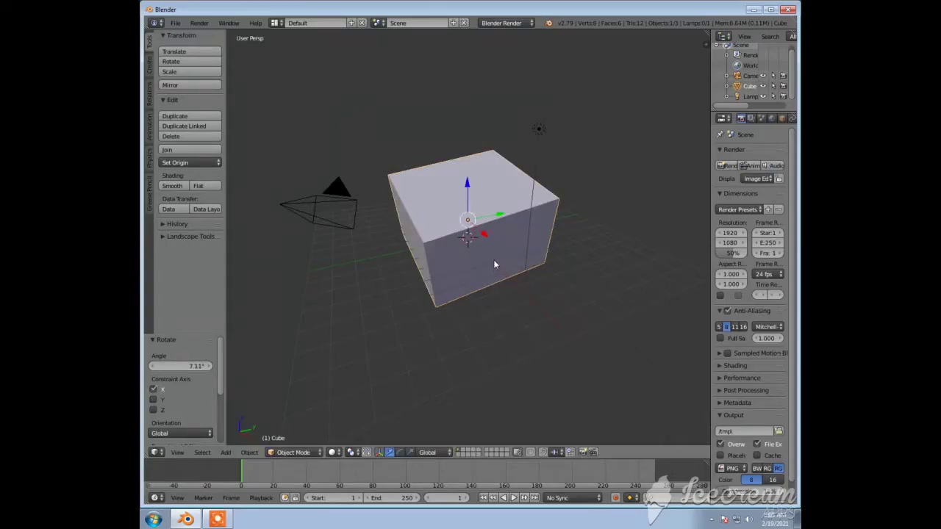
key("Delete")
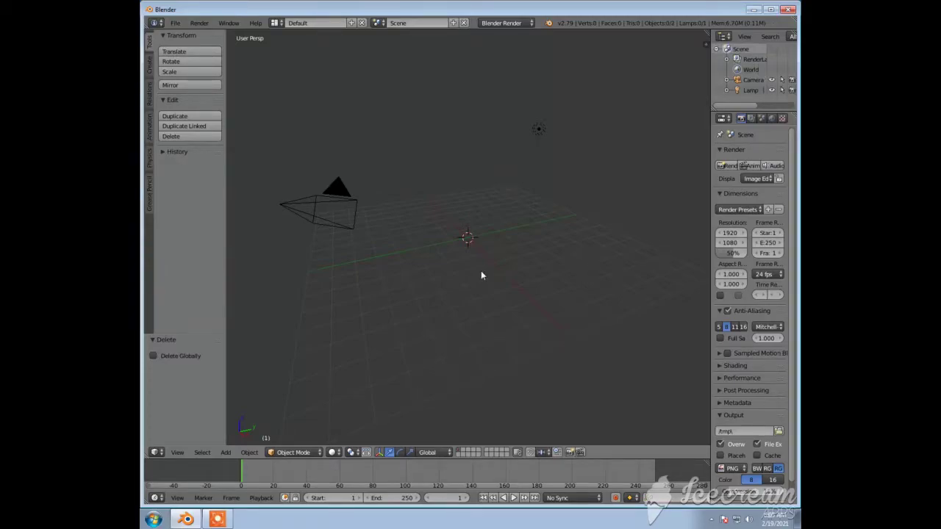
Step: Bring up the Shift+A Add menu showing the Mesh primitives
key("shift+a")
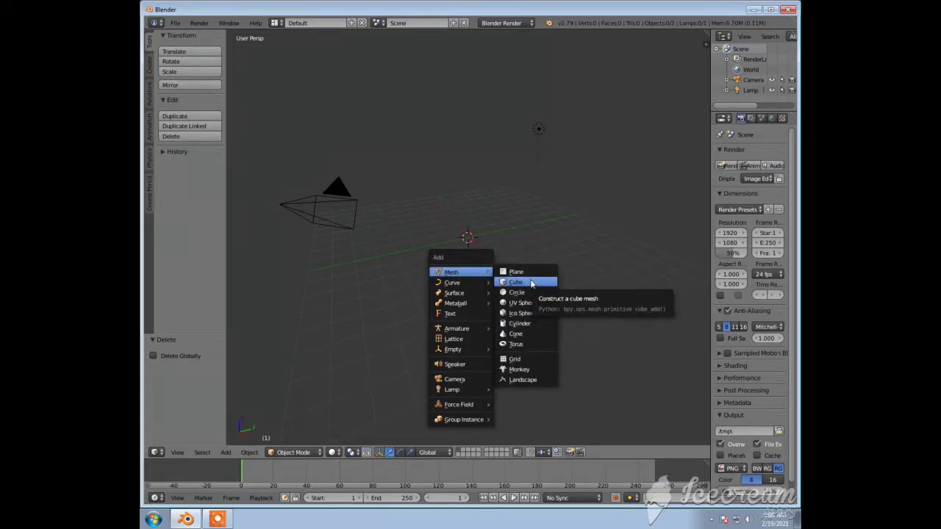
Step: Add a UV sphere at the 3D cursor, scale it 2.633 times and lift it 1.194 along Z
left_click(527, 302)
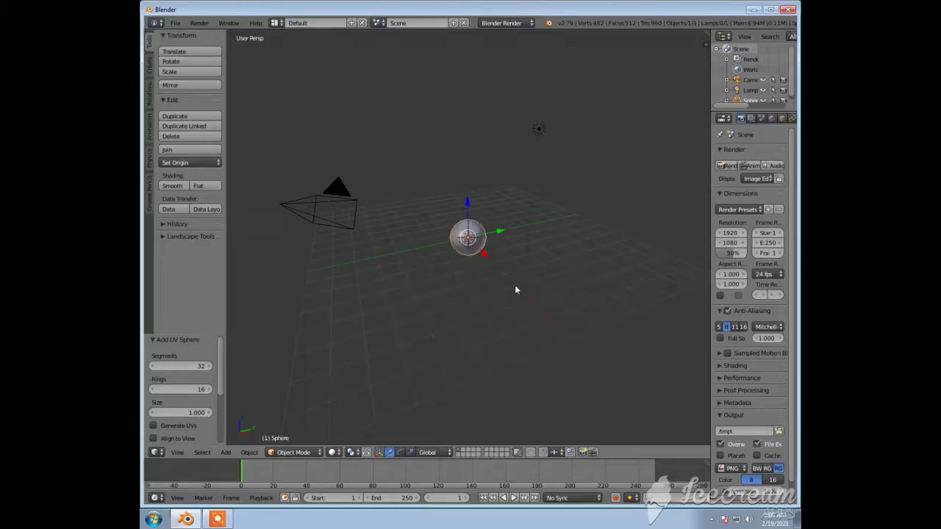
middle_click_drag(514, 285, 492, 288)
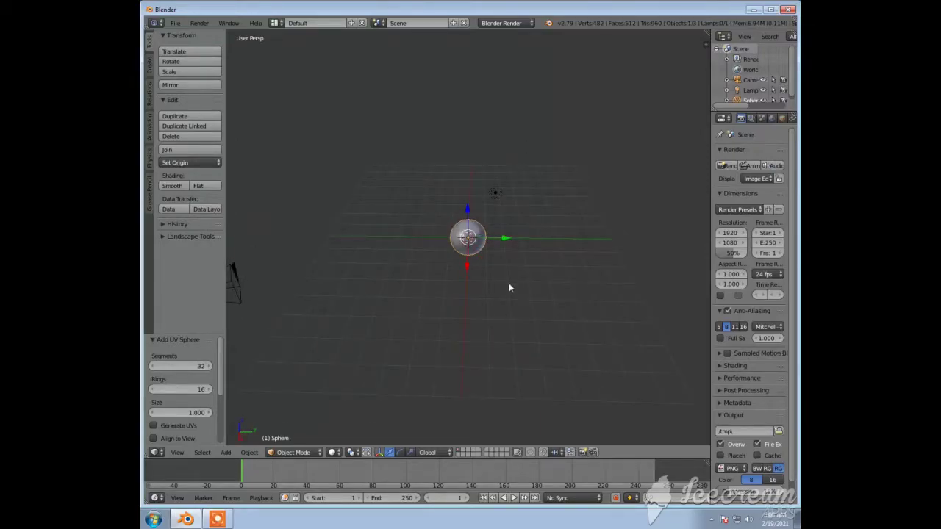
key("s")
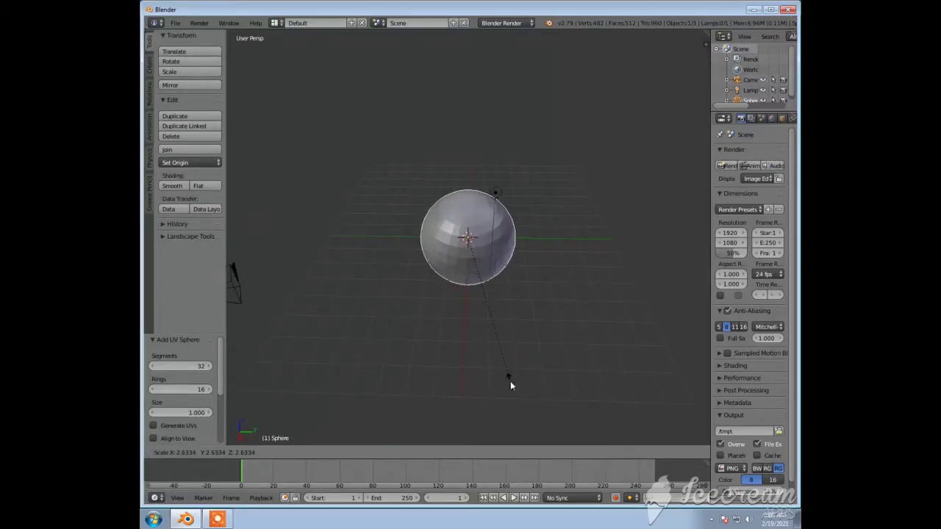
left_click(510, 381)
middle_click_drag(497, 340, 483, 230)
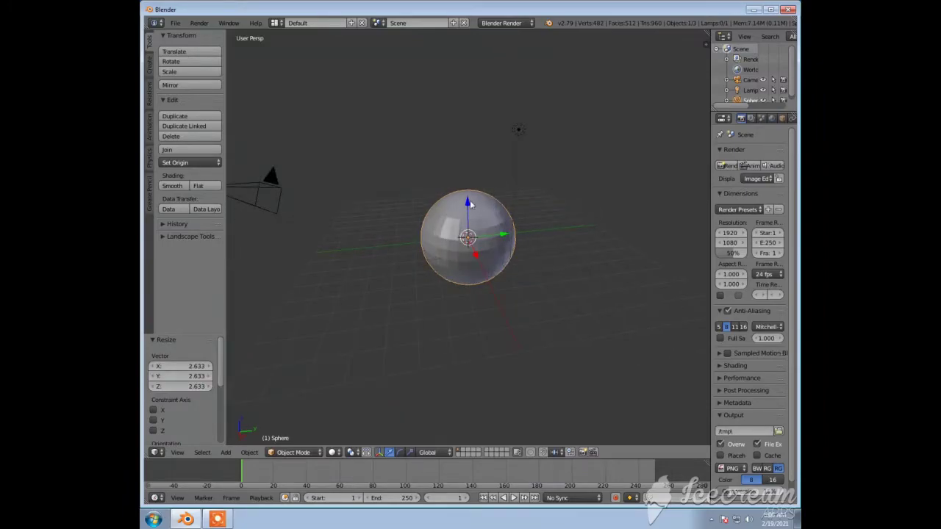
left_click_drag(470, 200, 469, 185)
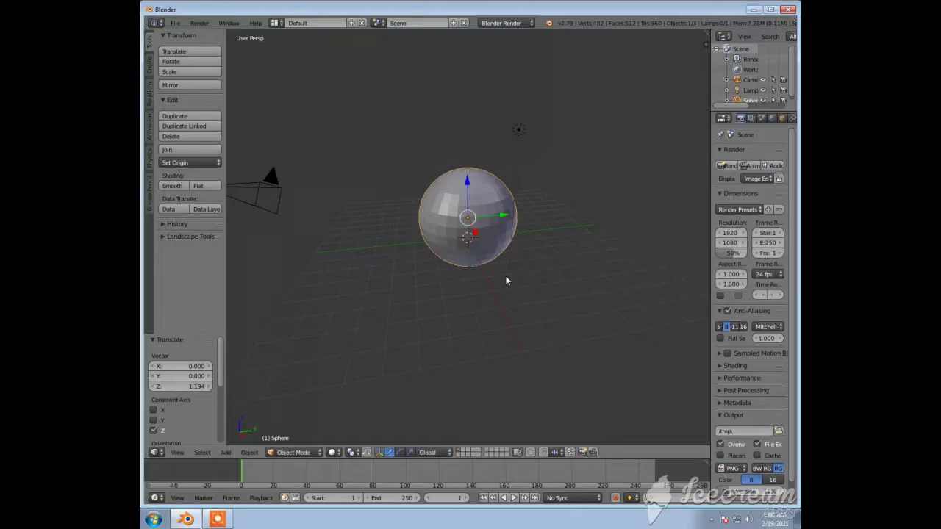
left_click(294, 455)
Step: Enter Edit Mode on the sphere and try vertex and face selection on its front
key("Tab")
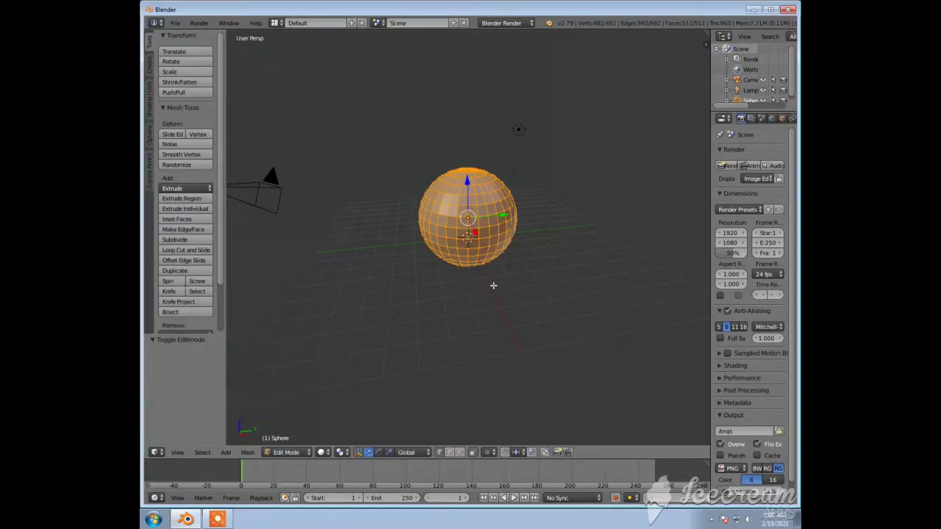
scroll(493, 284, "up", 3)
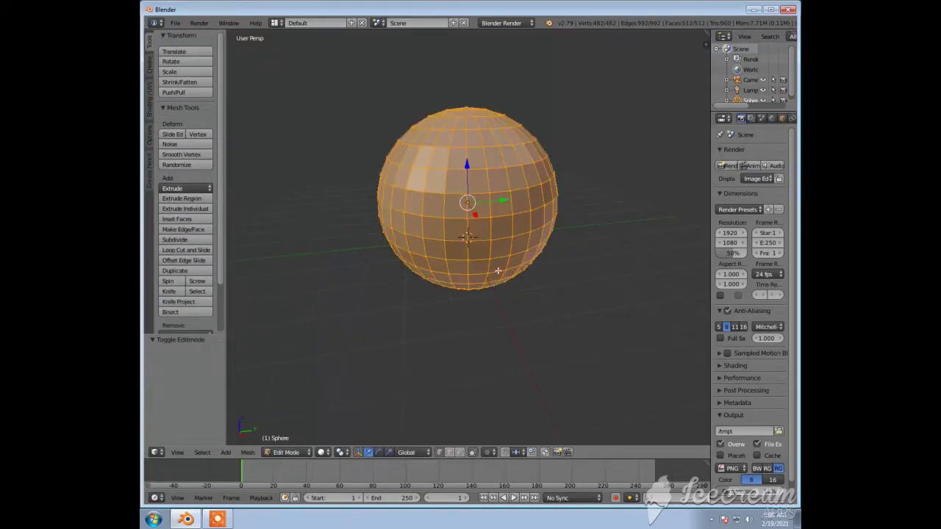
right_click(473, 202)
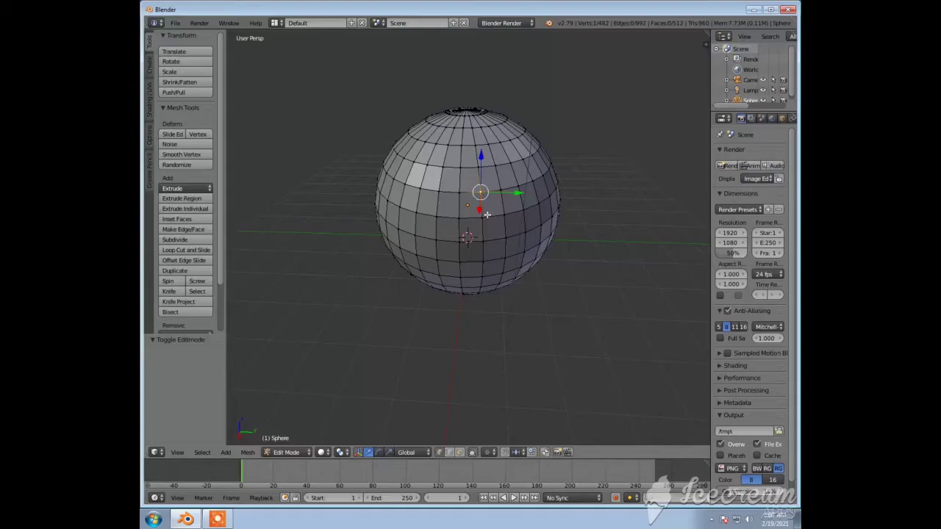
left_click(460, 453)
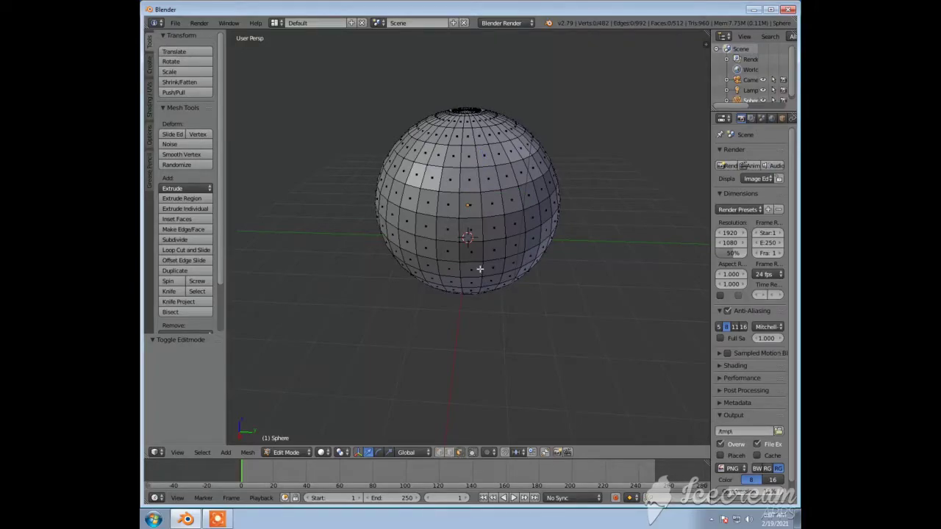
left_click(468, 209)
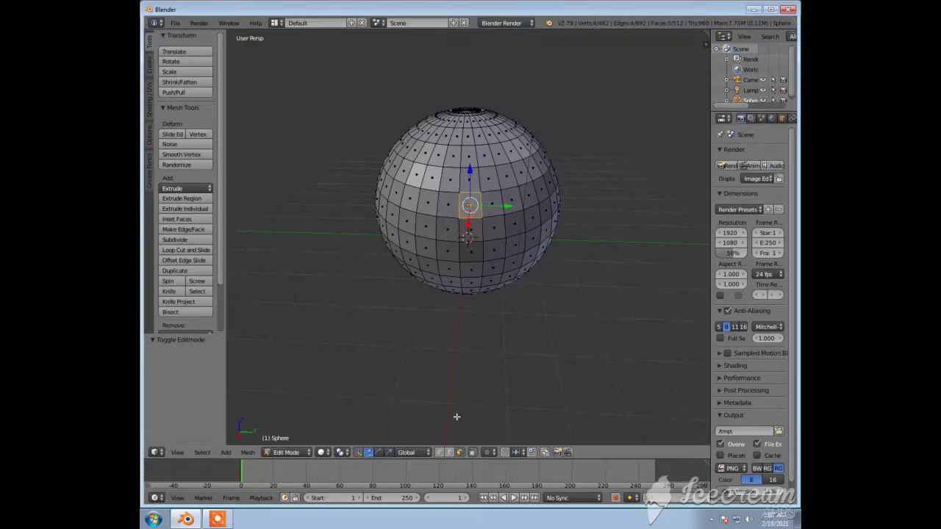
Step: Select and slightly move one edge, then return to face mode and pick a front face
left_click(449, 453)
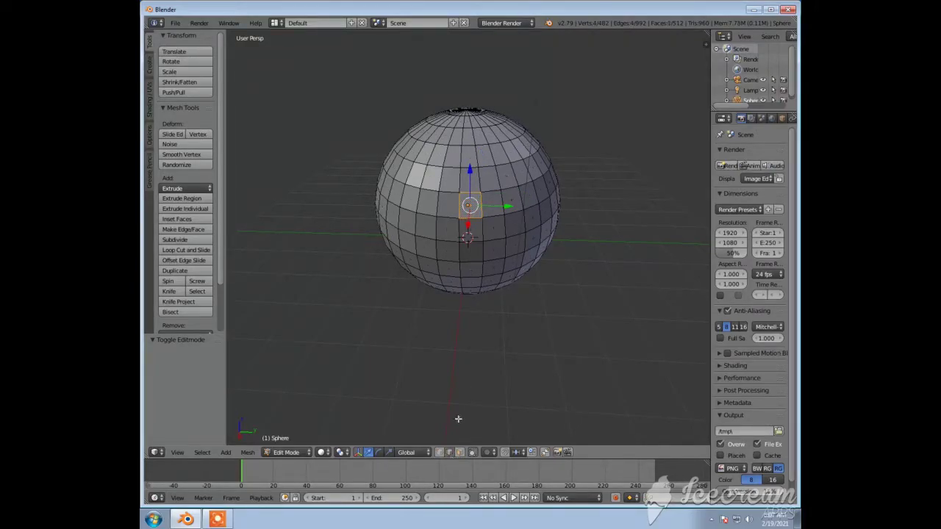
right_click(448, 196)
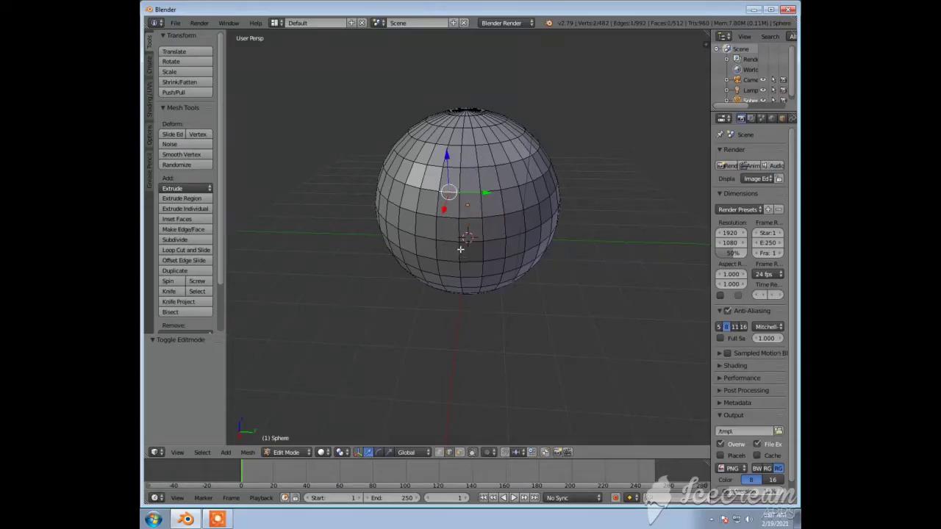
key("g")
left_click(456, 297)
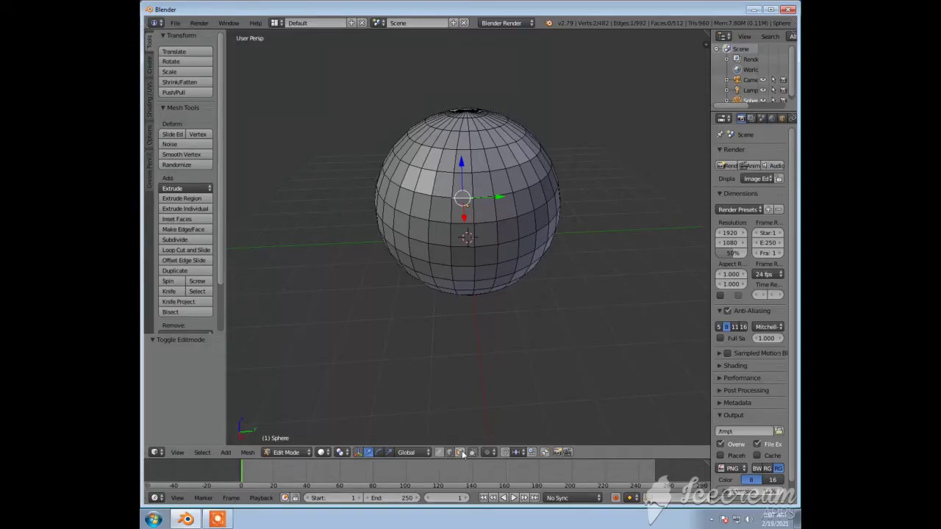
left_click(461, 453)
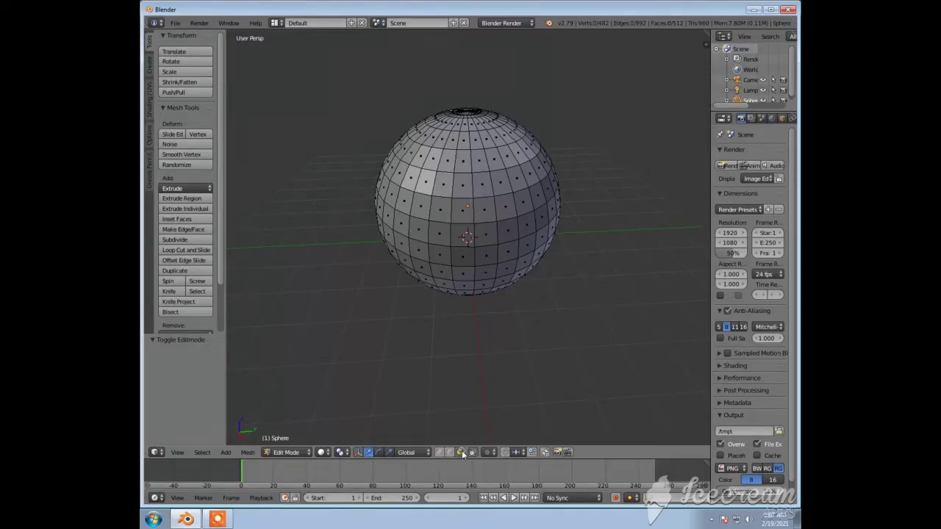
right_click(482, 210)
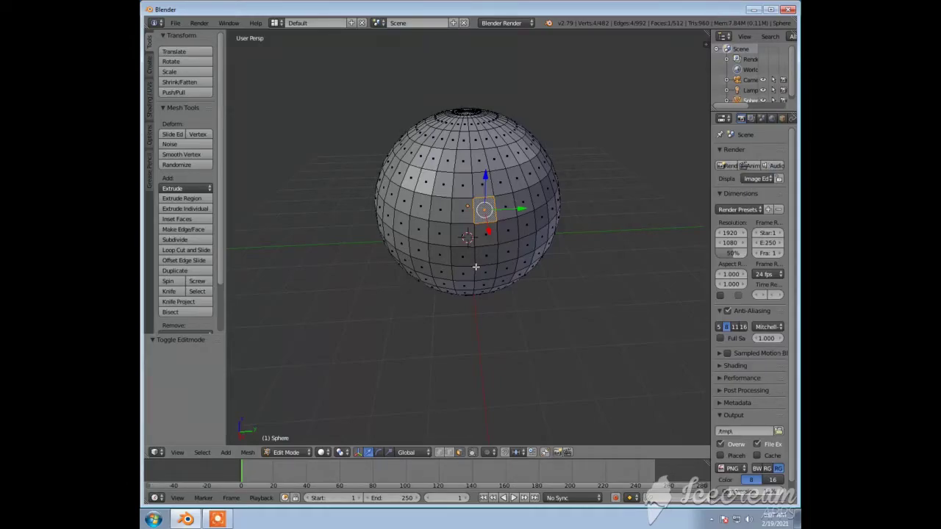
Step: Scale the selected face by 1.261 and rotate it slightly by -0.765°
key("s")
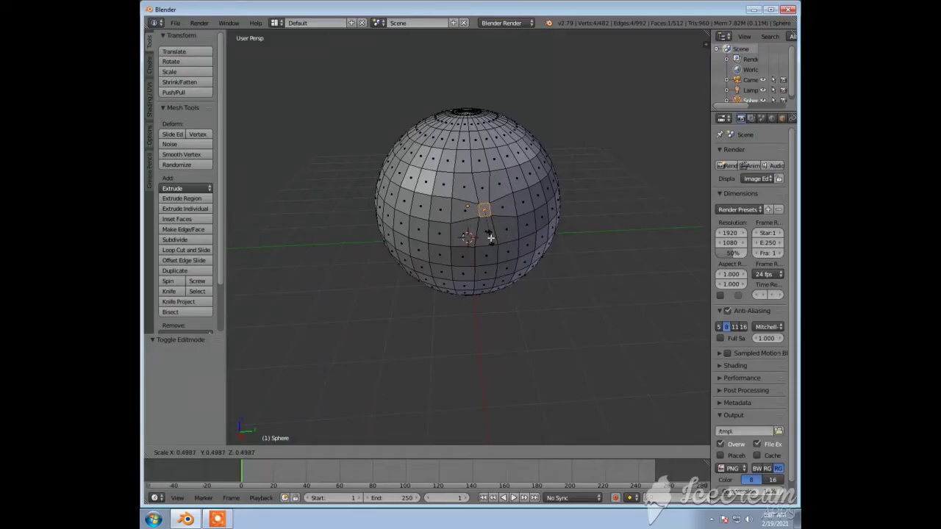
left_click(502, 283)
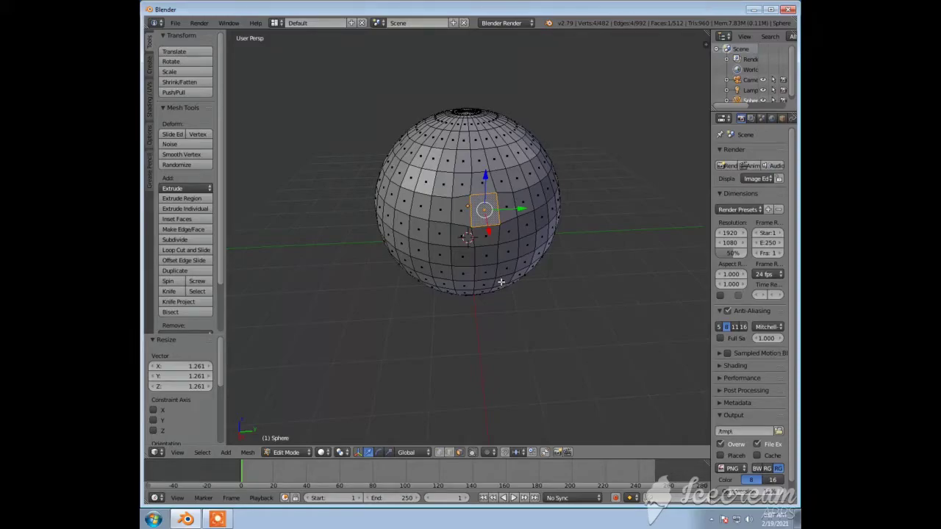
key("r")
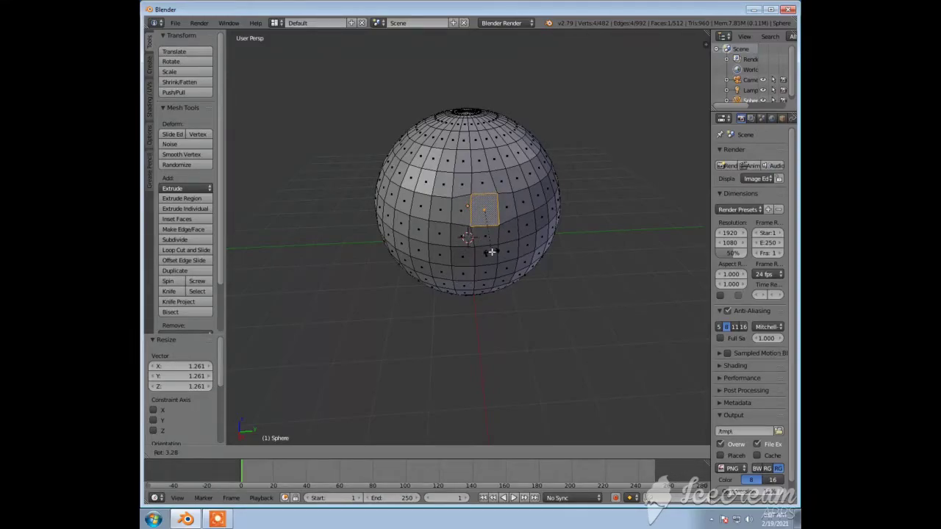
left_click(493, 251)
middle_click_drag(507, 288, 571, 266)
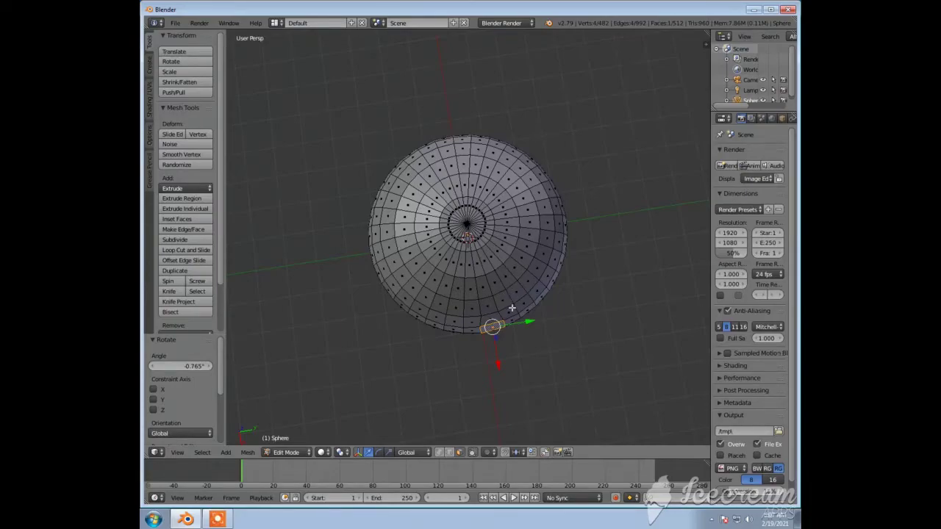
Step: Add five neighbouring faces along an arc to the face selection
right_click(517, 294, "shift")
right_click(525, 282, "shift")
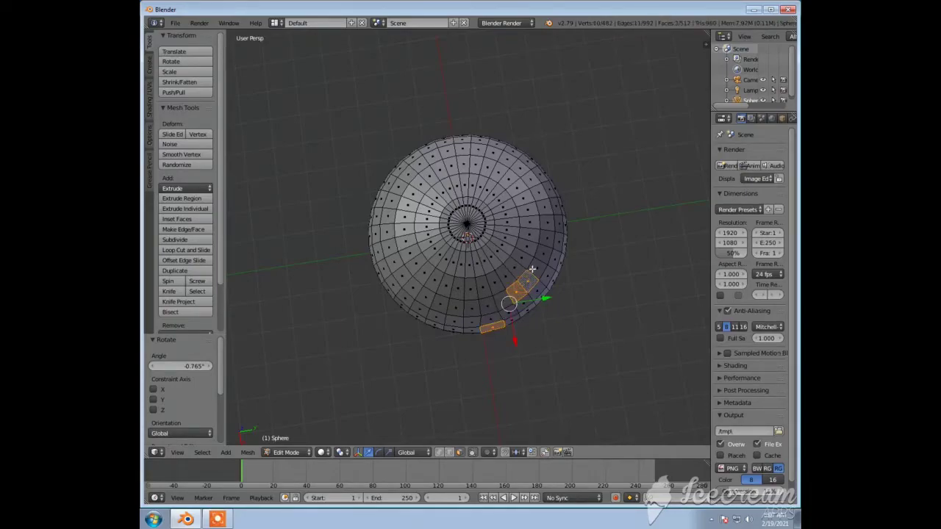
right_click(535, 269, "shift")
right_click(538, 255, "shift")
right_click(544, 237, "shift")
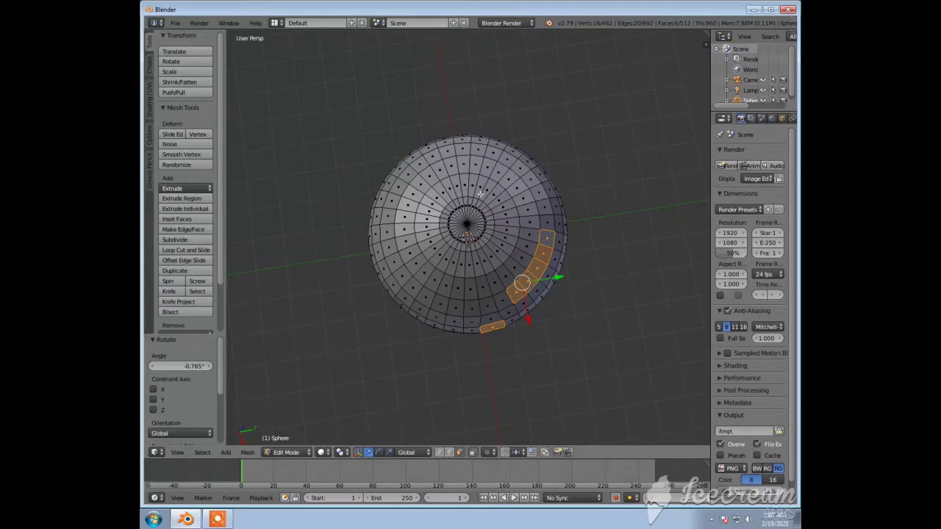
Step: Add shortest-path face strips across the top, centre and left side, about 43 faces in total
right_click(478, 150, "ctrl")
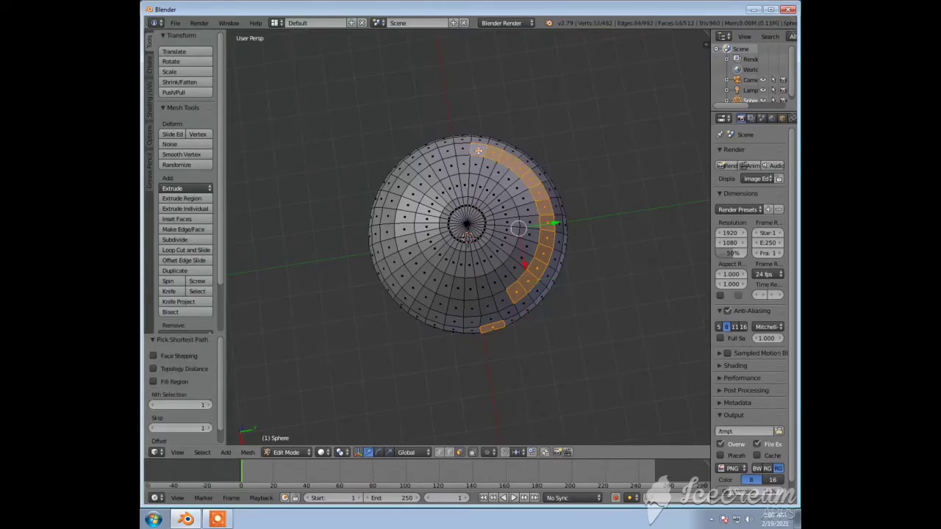
right_click(403, 280, "ctrl")
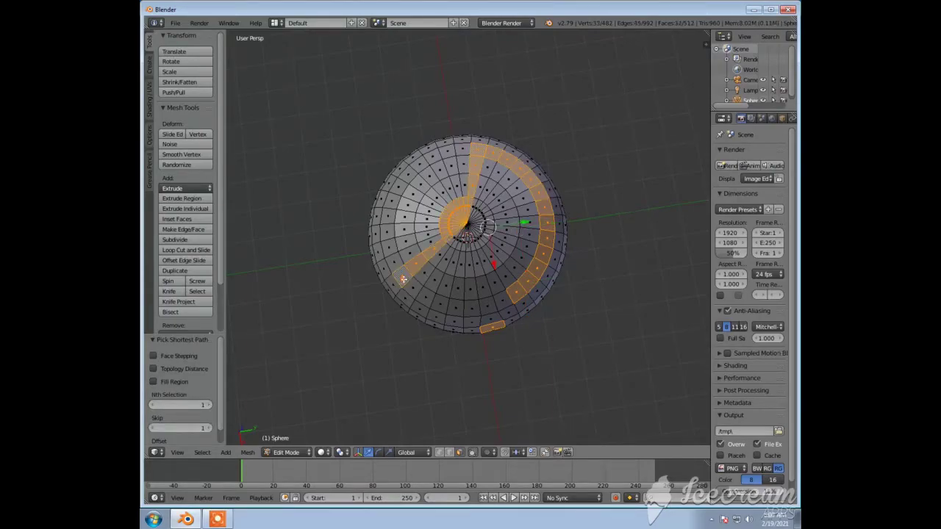
right_click(401, 189, "ctrl")
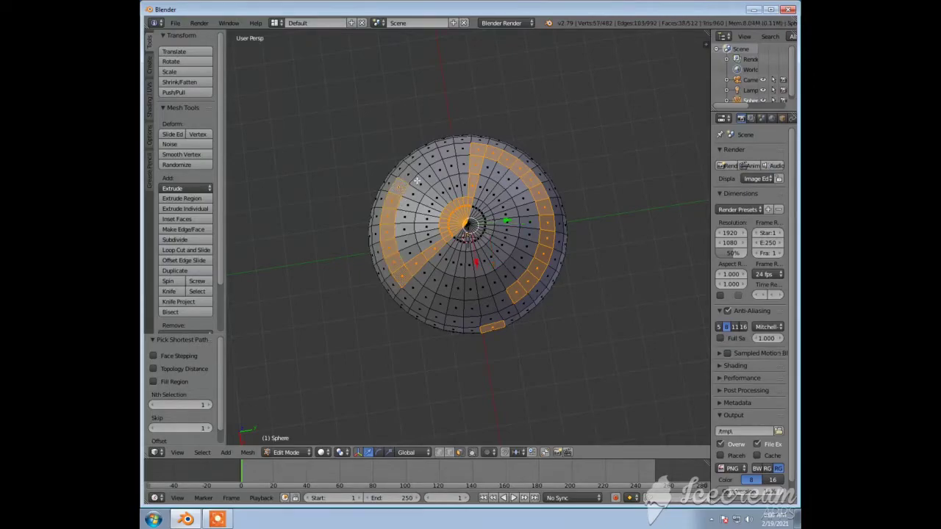
right_click(467, 153, "ctrl")
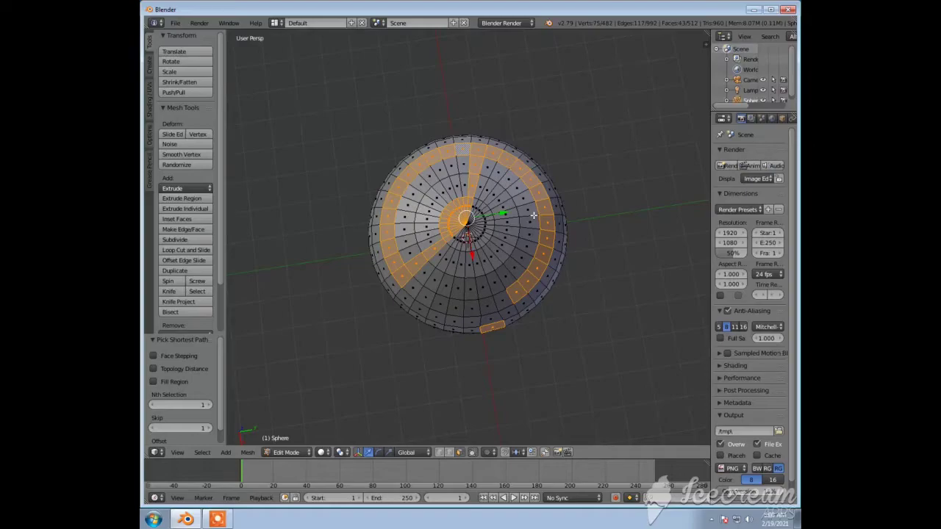
Step: Box-select every face of the sphere, then undo back to a single selected face
key("b")
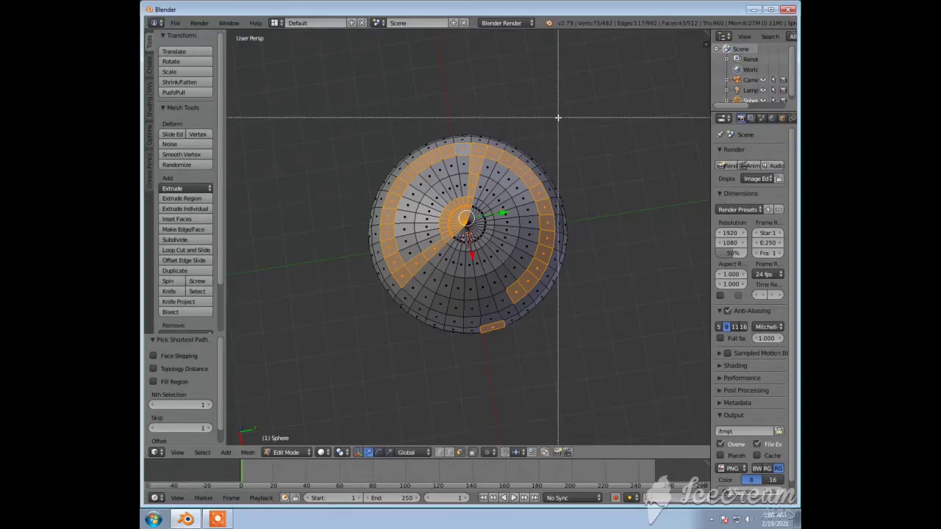
key("Escape")
key("b")
left_click_drag(558, 117, 340, 339)
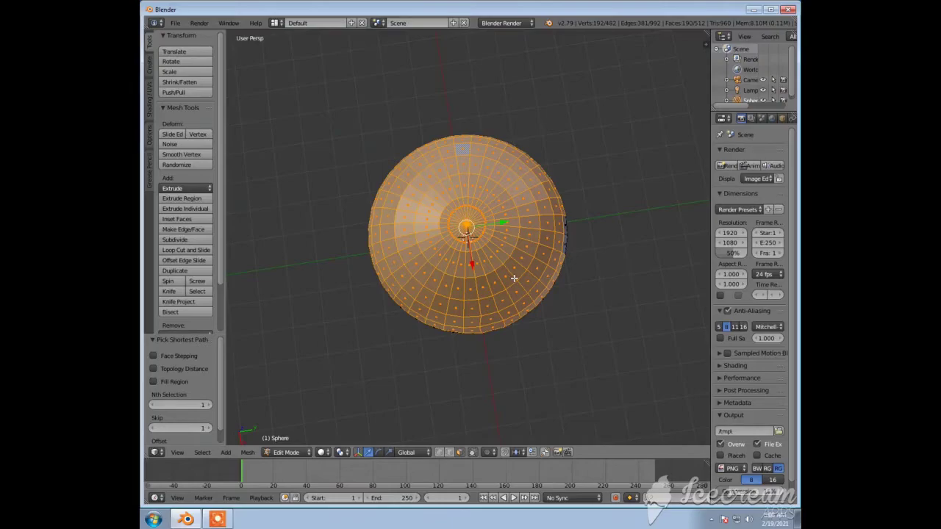
key("ctrl+z")
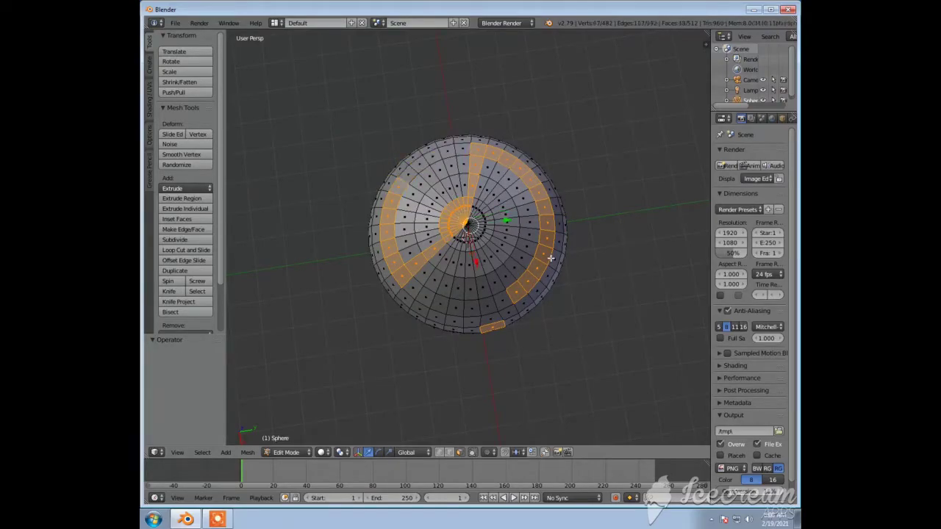
key("ctrl+z")
Step: Paint a band of faces with circle select, then select just one face instead
key("c")
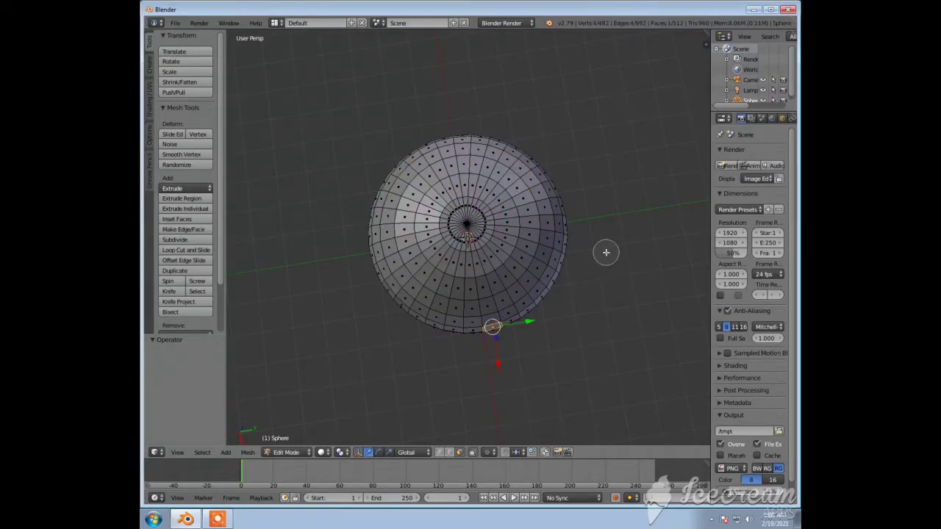
scroll(608, 247, "down", 6)
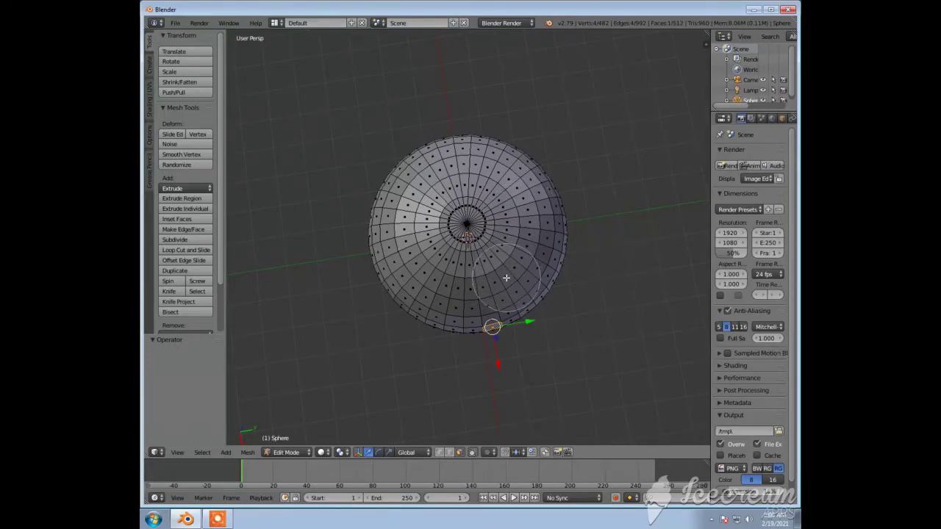
mouse_move(506, 277)
left_mouse_down()
mouse_move(390, 210)
mouse_move(448, 227)
left_mouse_up()
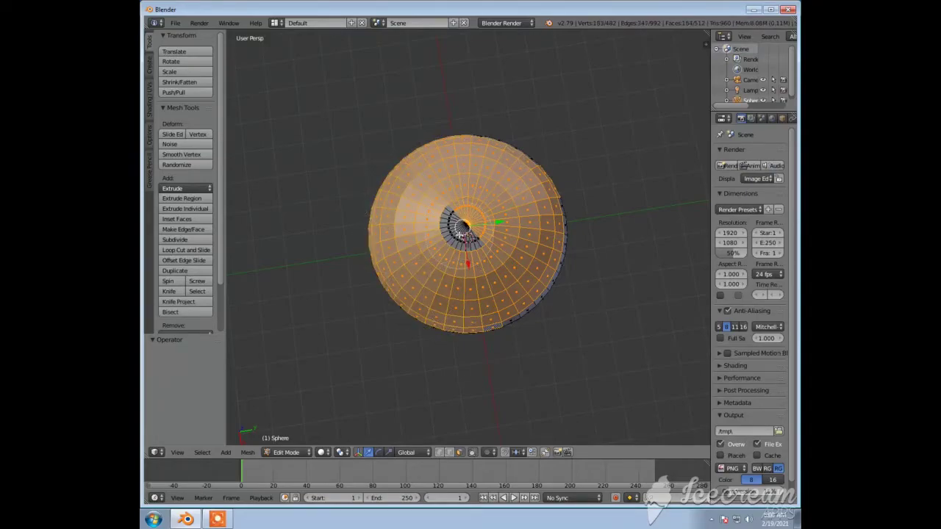
left_click_drag(505, 295, 544, 197)
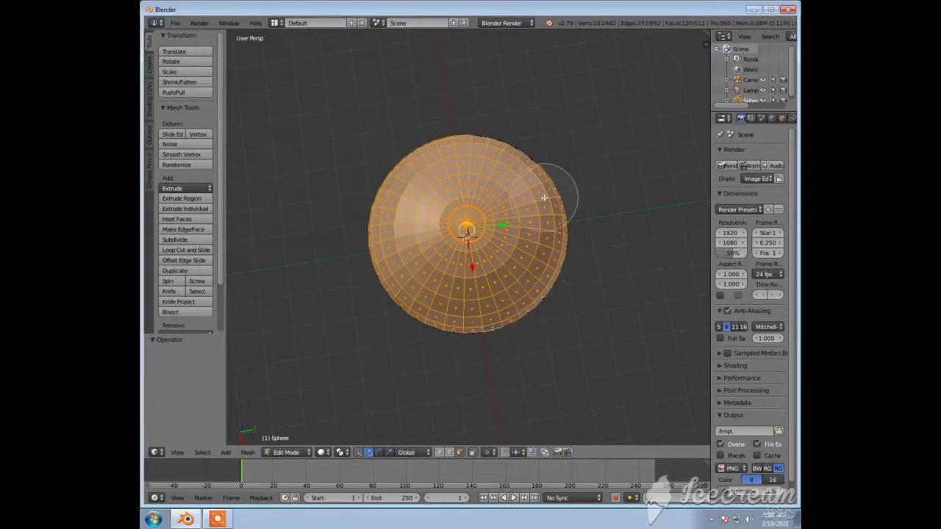
scroll(618, 194, "up", 5)
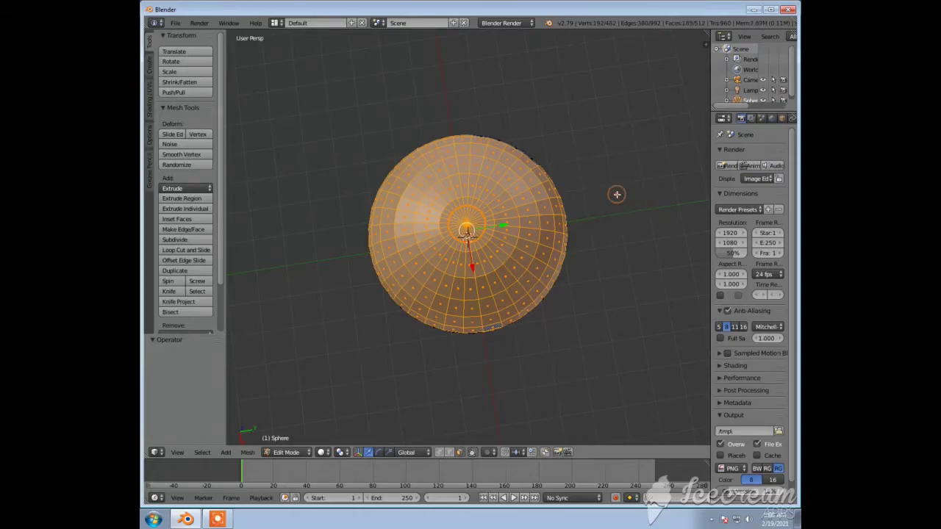
right_click(617, 193)
right_click(567, 330)
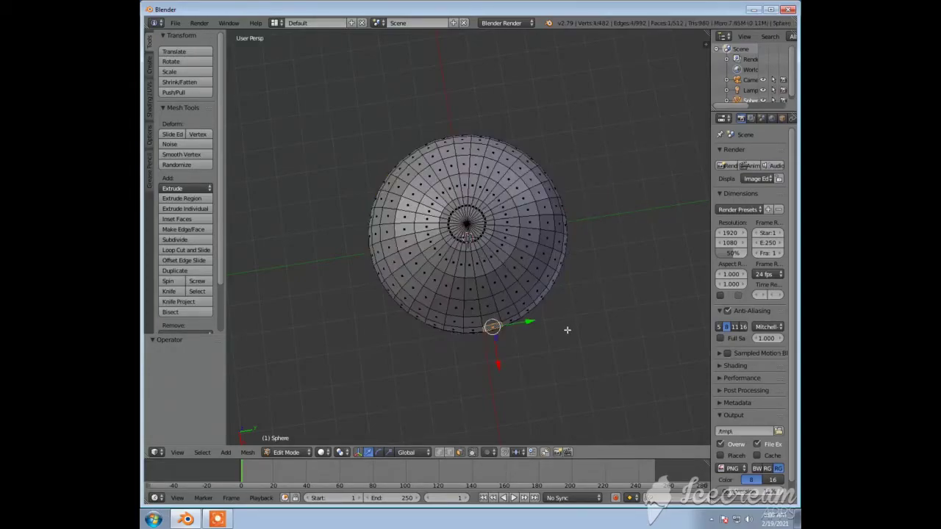
key("KP_2")
key("KP_2")
key("KP_2")
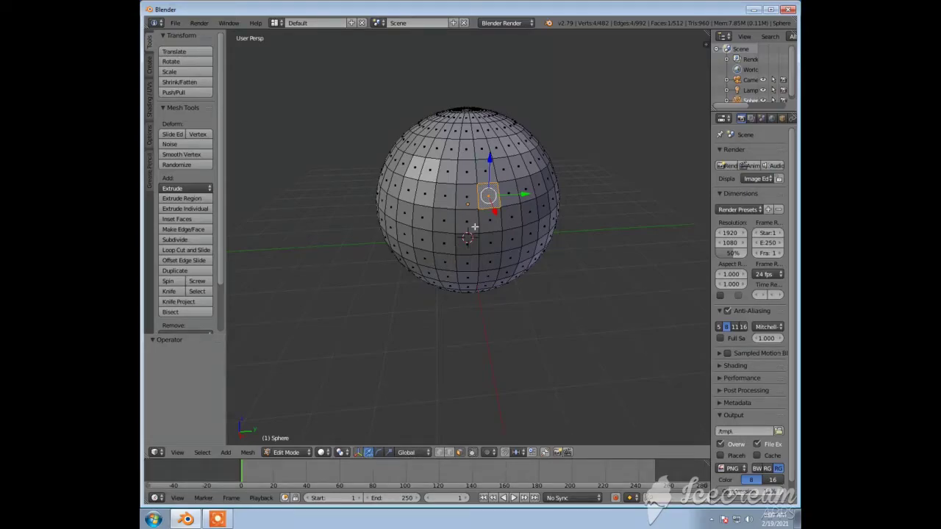
Step: Rotate the selected face around the X axis using the rotation gizmo
left_click(378, 454)
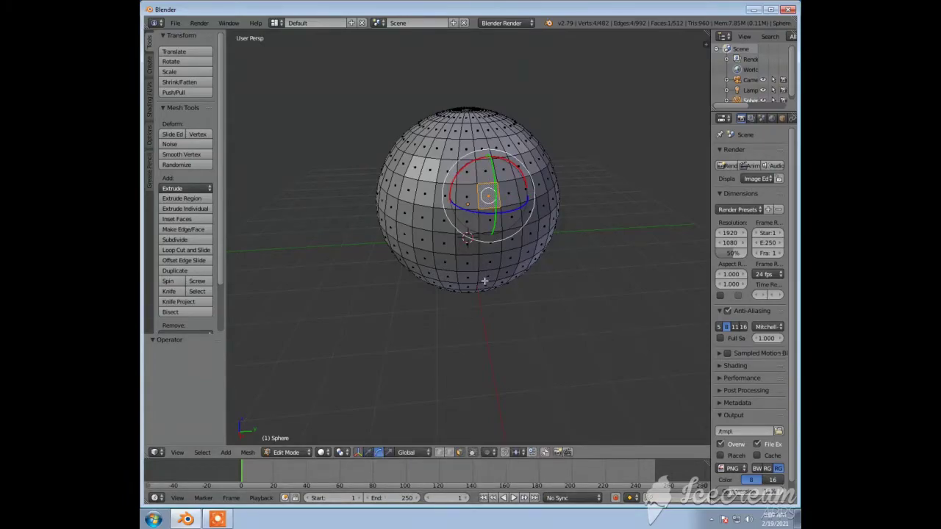
middle_click_drag(484, 281, 479, 272)
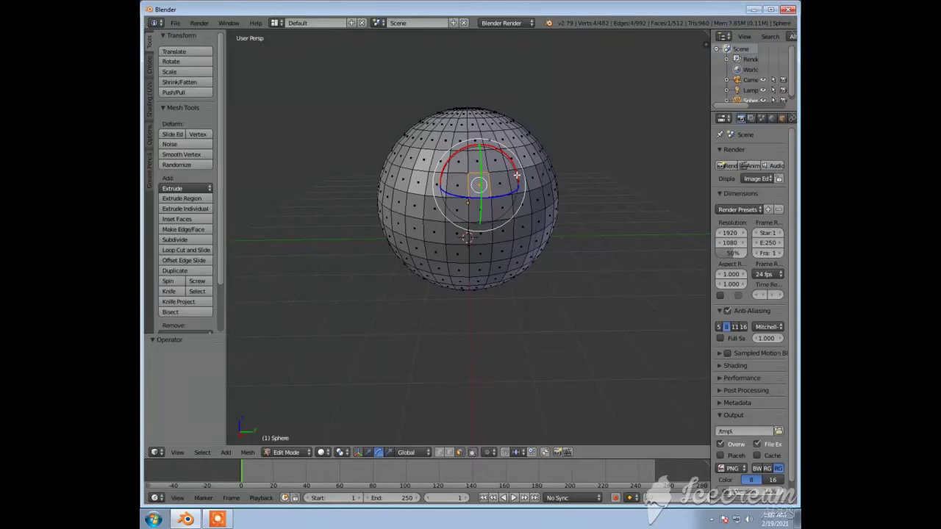
mouse_move(517, 175)
left_mouse_down()
mouse_move(506, 158)
mouse_move(483, 274)
left_mouse_up()
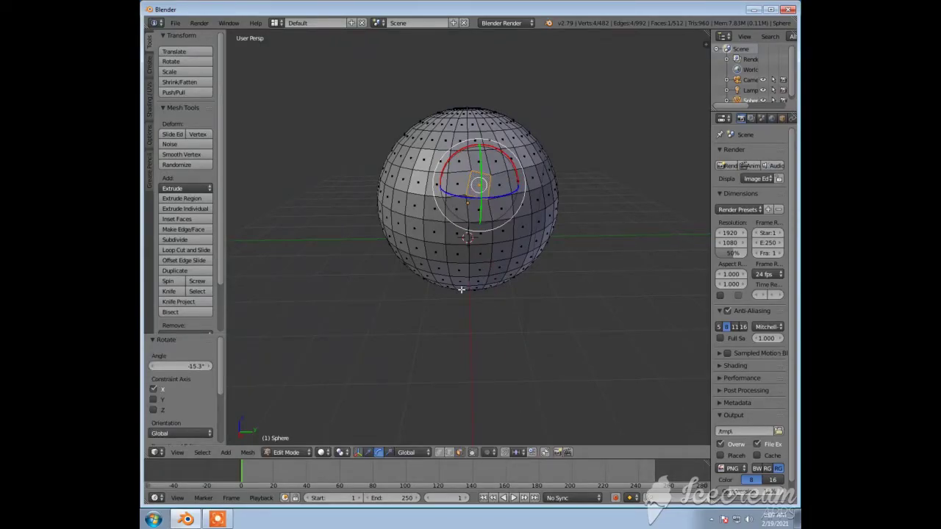
Step: Delete the sphere in Object Mode, restore the move gizmo, and bring up the Add menu
key("Tab")
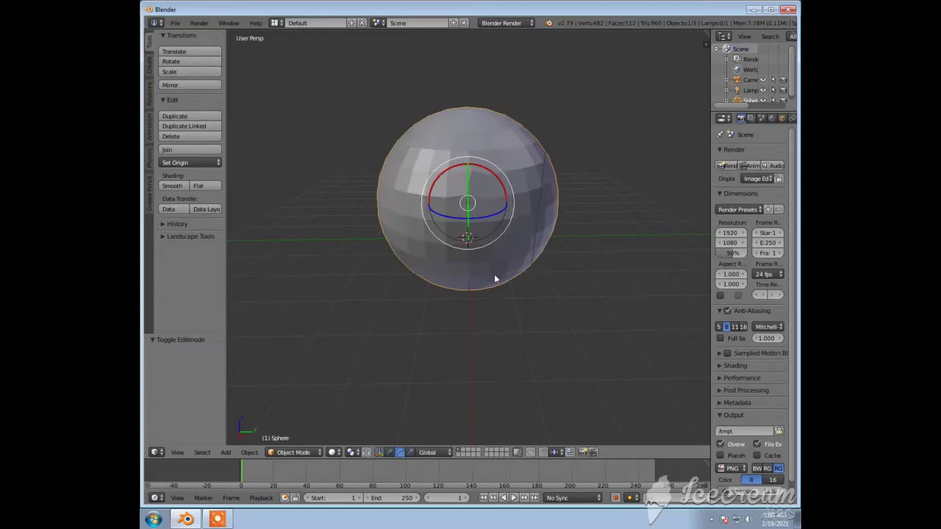
key("x")
left_click(492, 272)
left_click(390, 452)
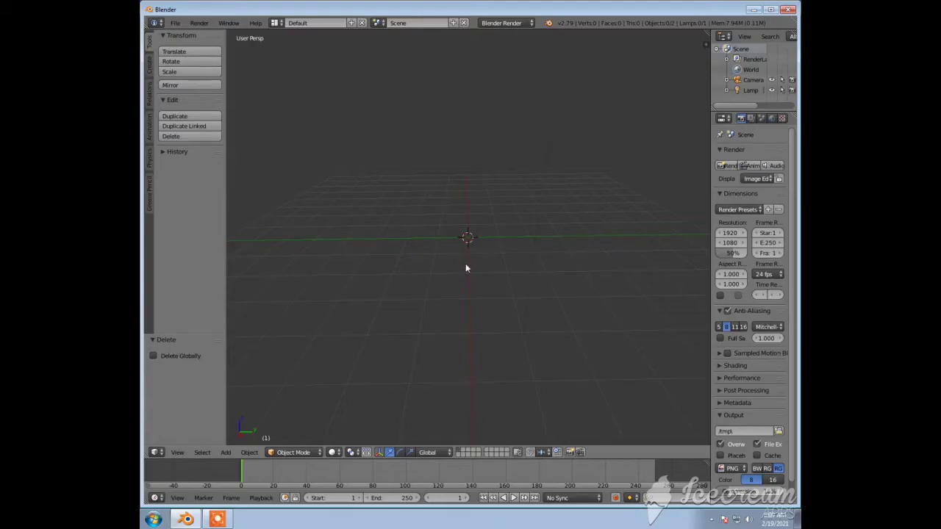
key("shift+a")
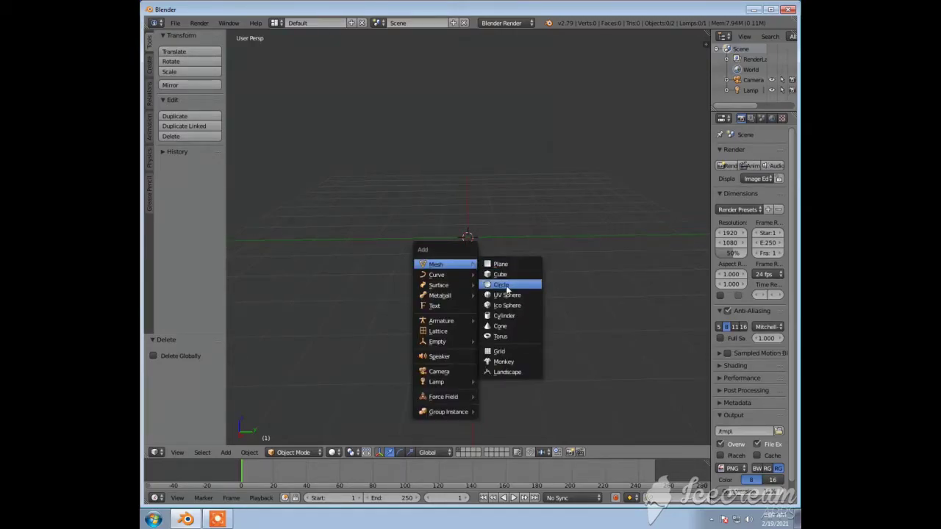
Step: Add a cube and subdivide it with 1 cut into 24 faces in Edit Mode
left_click(501, 274)
scroll(487, 287, "up", 3)
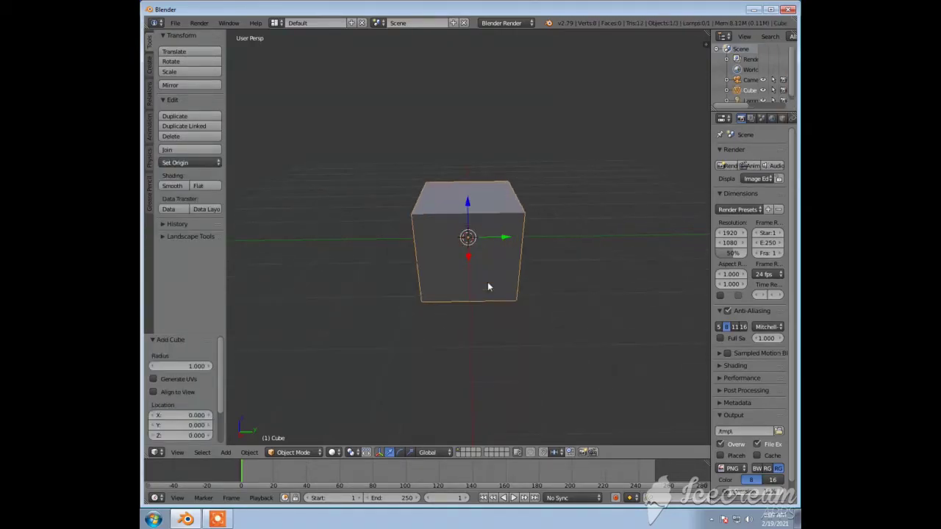
middle_click_drag(487, 287, 496, 257)
key("Tab")
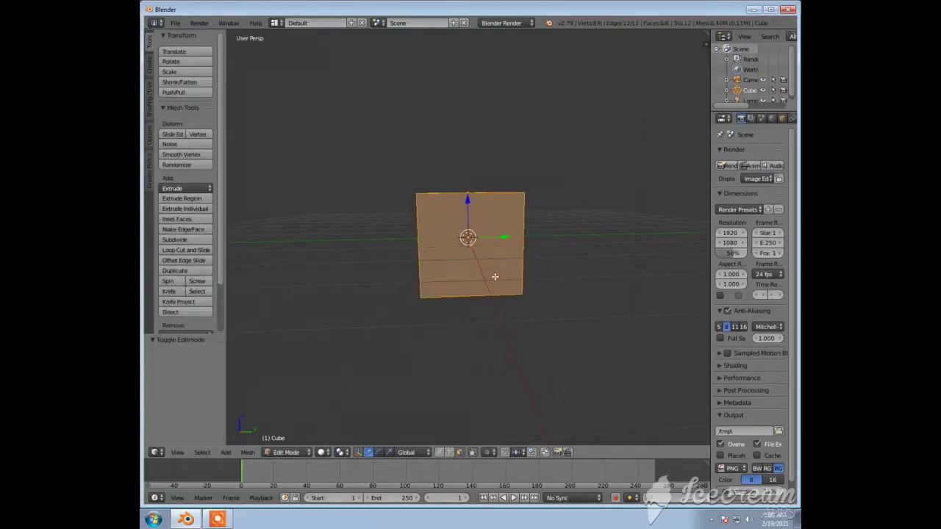
mouse_move(431, 284)
middle_mouse_down()
mouse_move(448, 214)
mouse_move(361, 269)
middle_mouse_up()
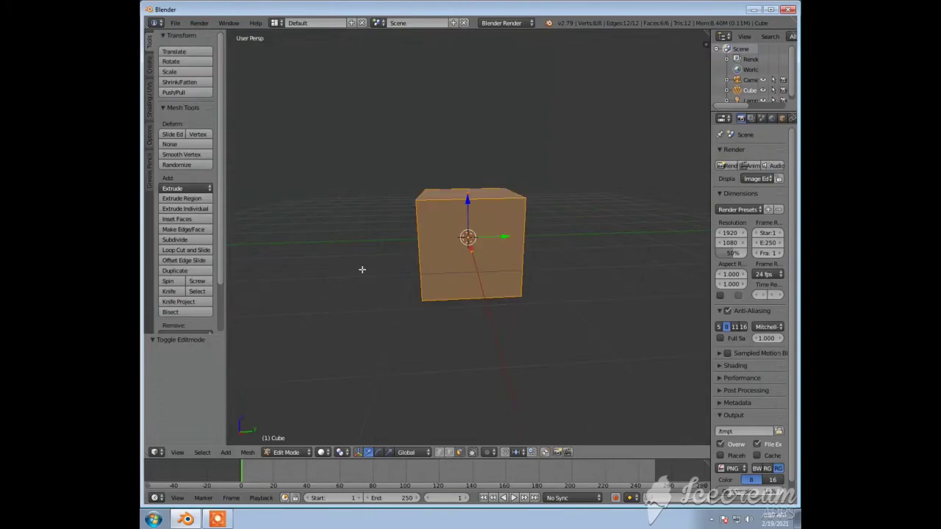
left_click(190, 241)
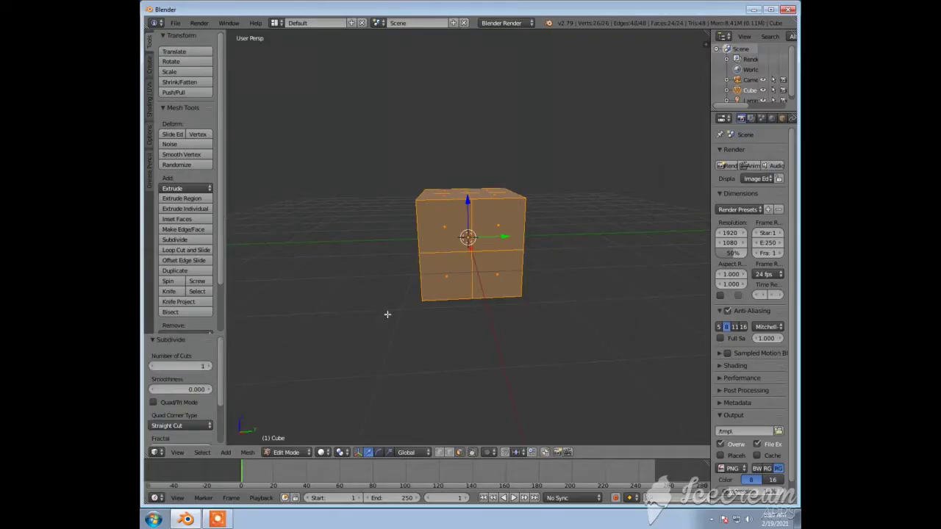
Step: Cut a vertical edge loop and an unslid horizontal loop across the cube's lower half
middle_click_drag(478, 301, 478, 297)
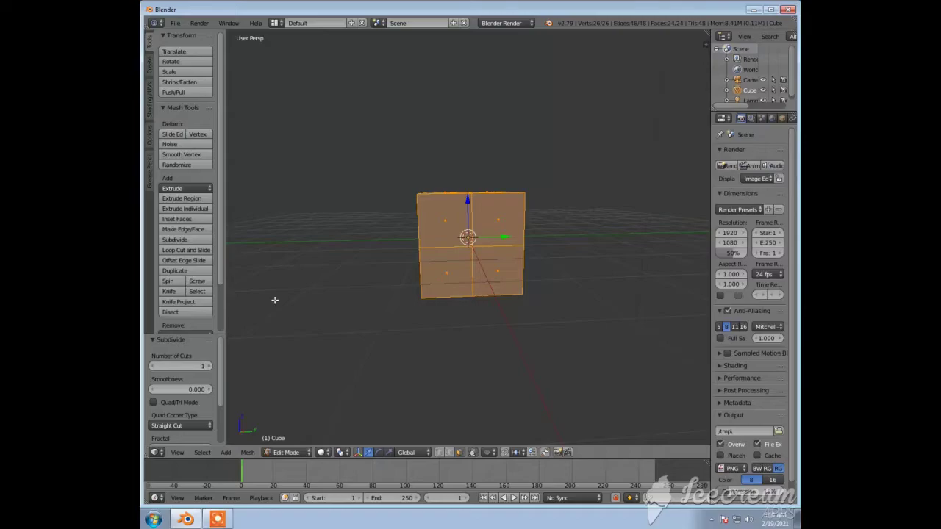
left_click(179, 251)
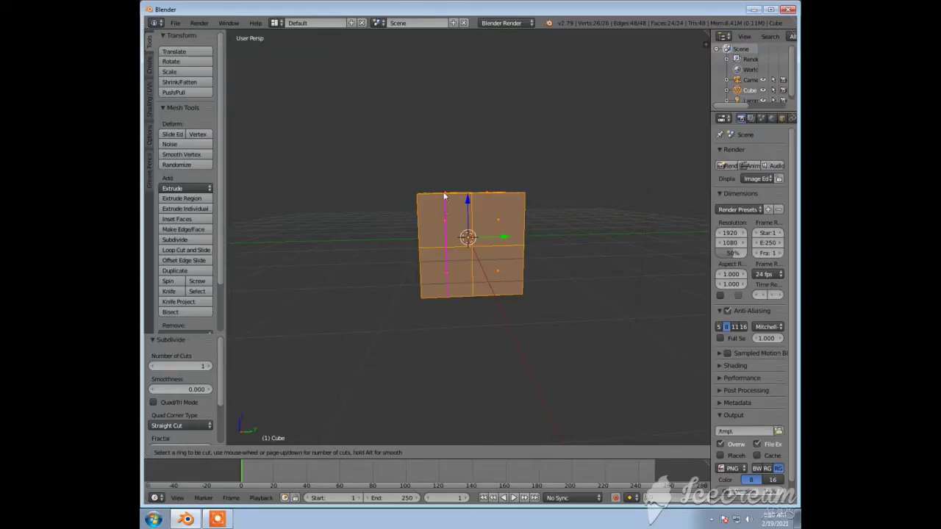
left_click(446, 190)
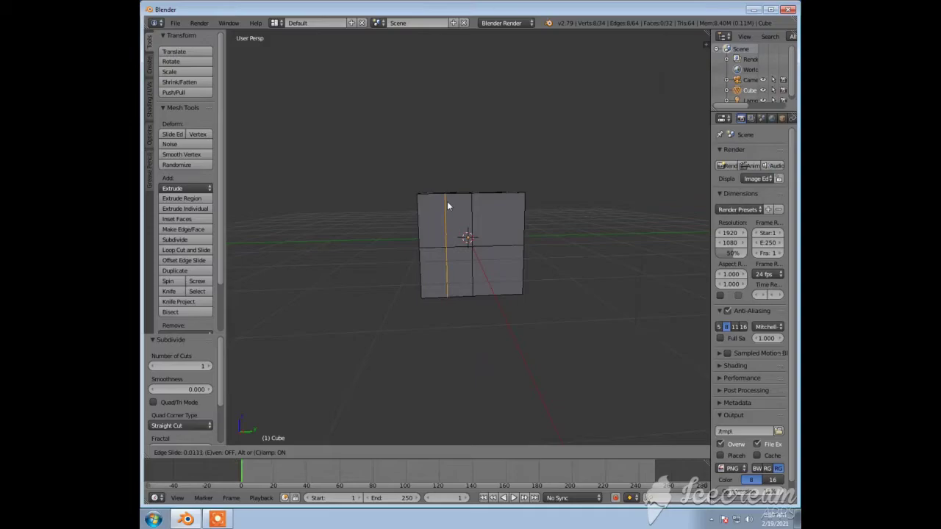
left_click(447, 202)
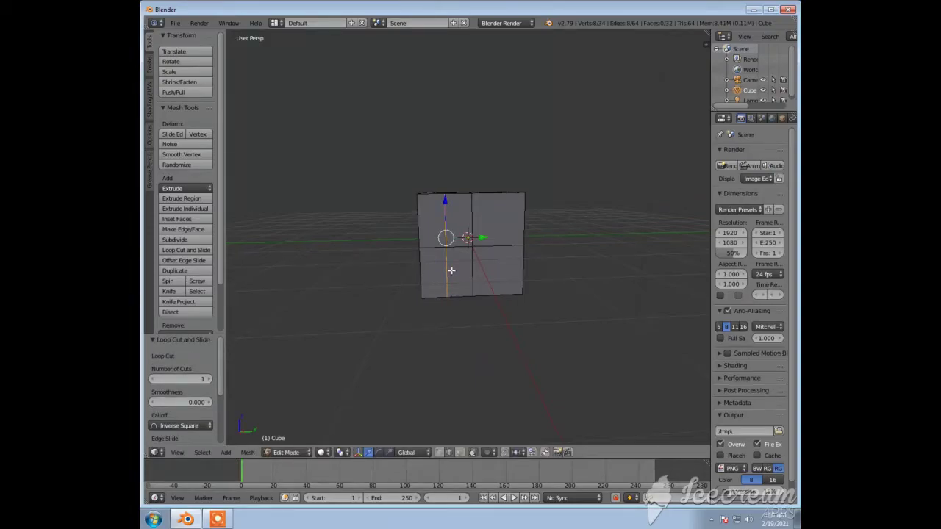
key("ctrl+r")
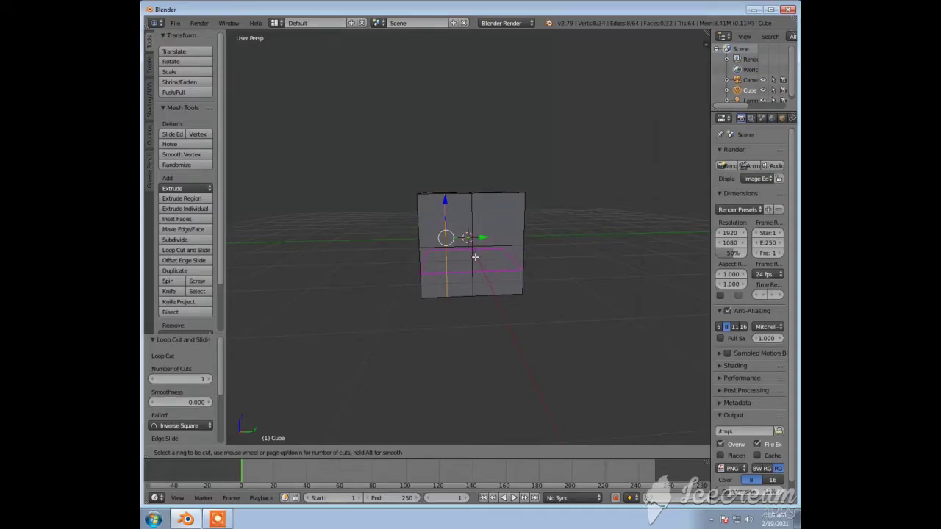
left_click(474, 256)
right_click(475, 250)
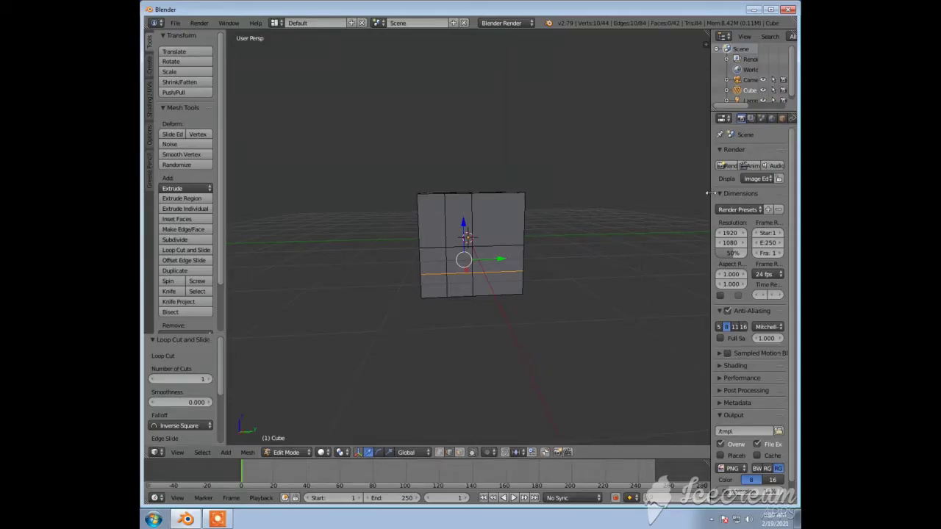
left_click_drag(709, 194, 637, 203)
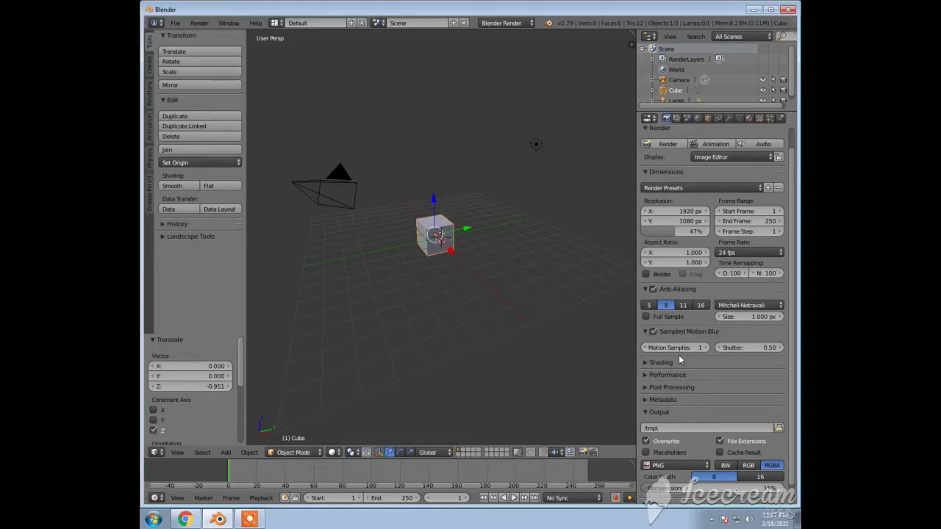
Step: Turn off Sampled Motion Blur, leaving the /tmp\ output path unchanged
left_click(652, 332)
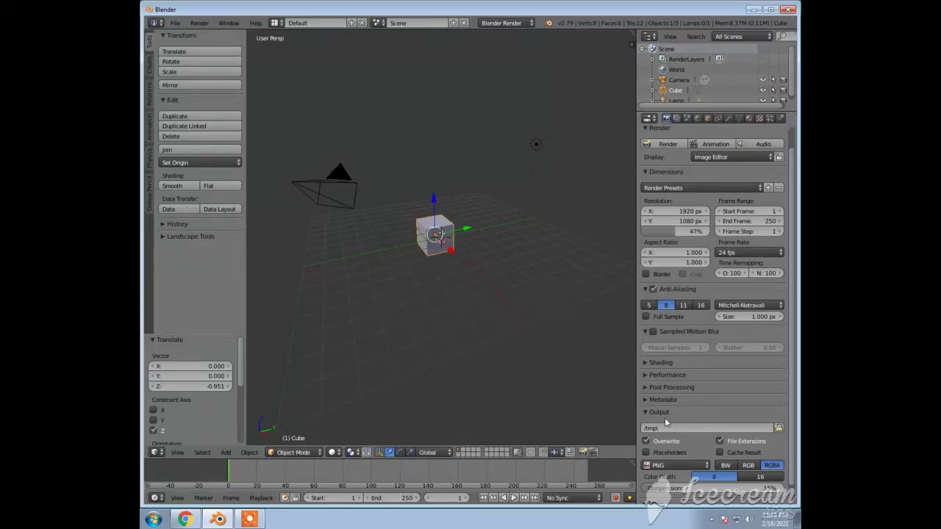
left_click(778, 429)
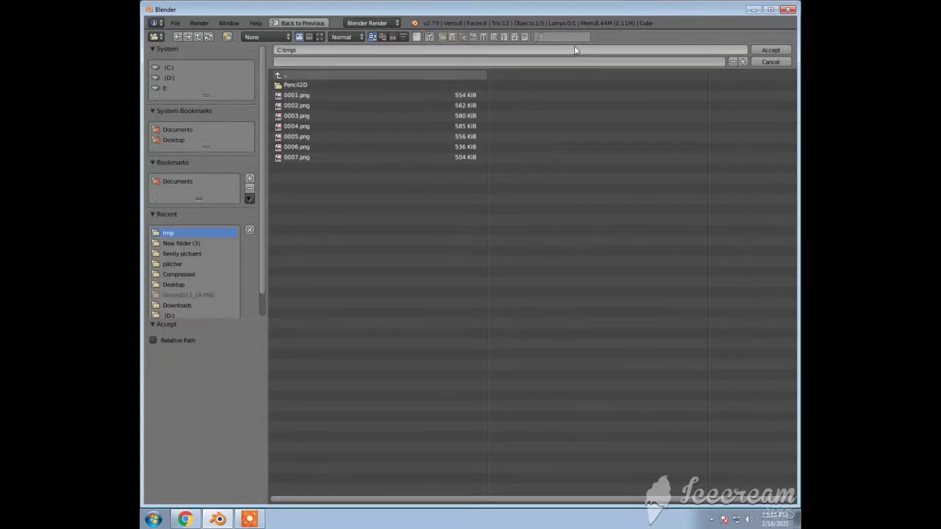
left_click(771, 62)
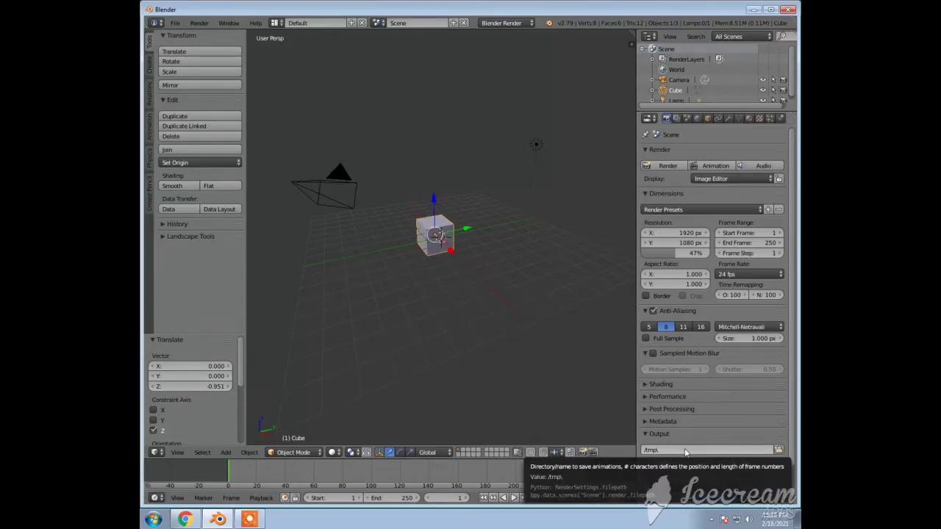
Step: Review the output file formats, keeping PNG, and expand the Bake settings
scroll(743, 474, "down", 2)
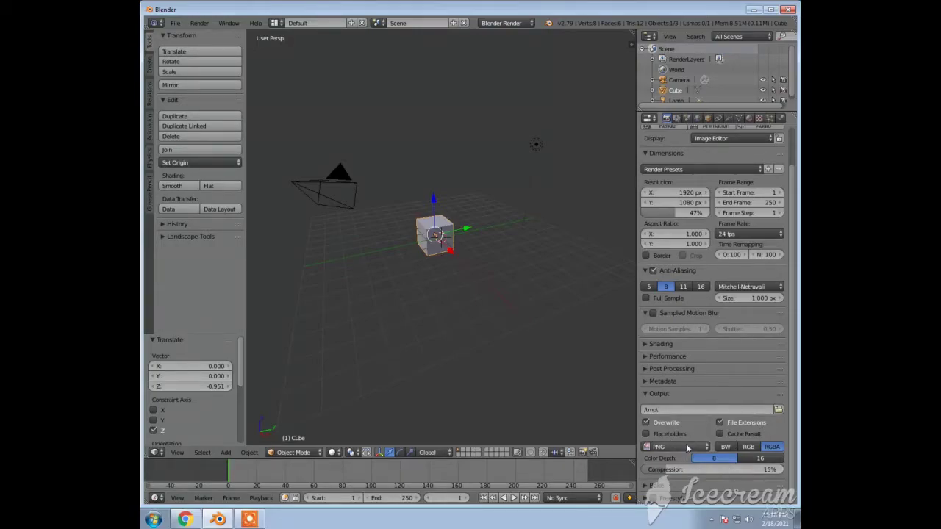
left_click(697, 448)
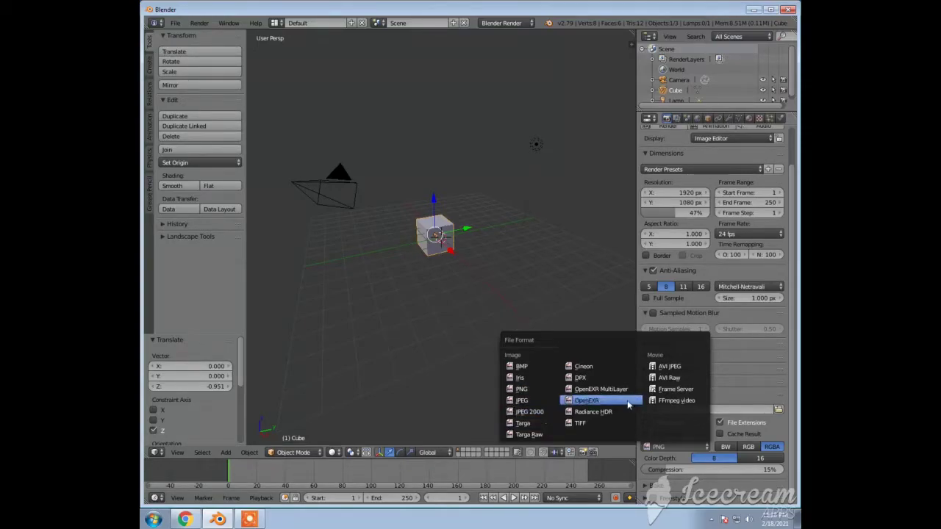
left_click(662, 447)
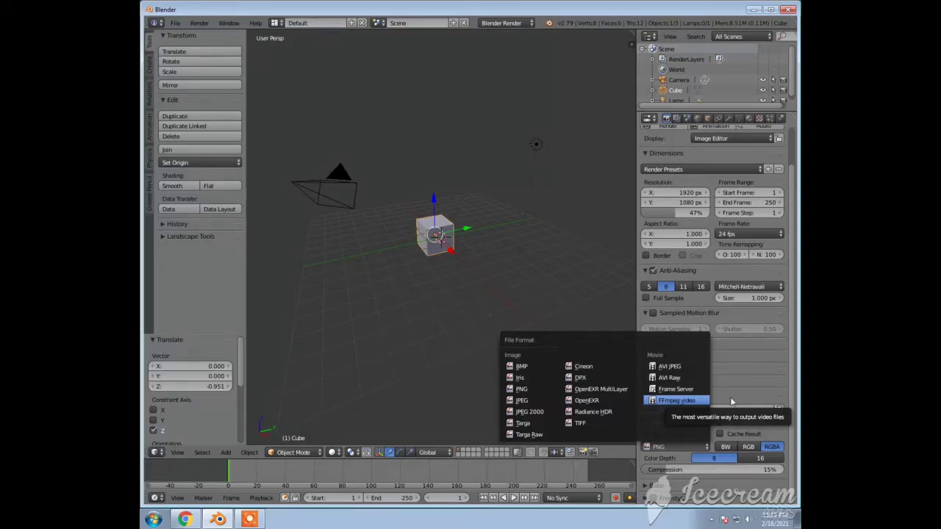
left_click(739, 404)
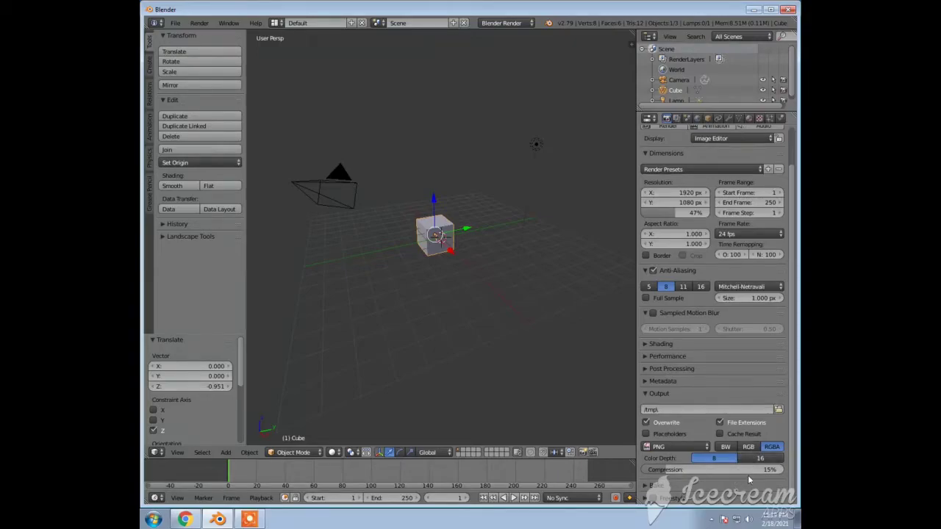
left_click(735, 486)
scroll(685, 351, "down", 3)
scroll(686, 352, "up", 5)
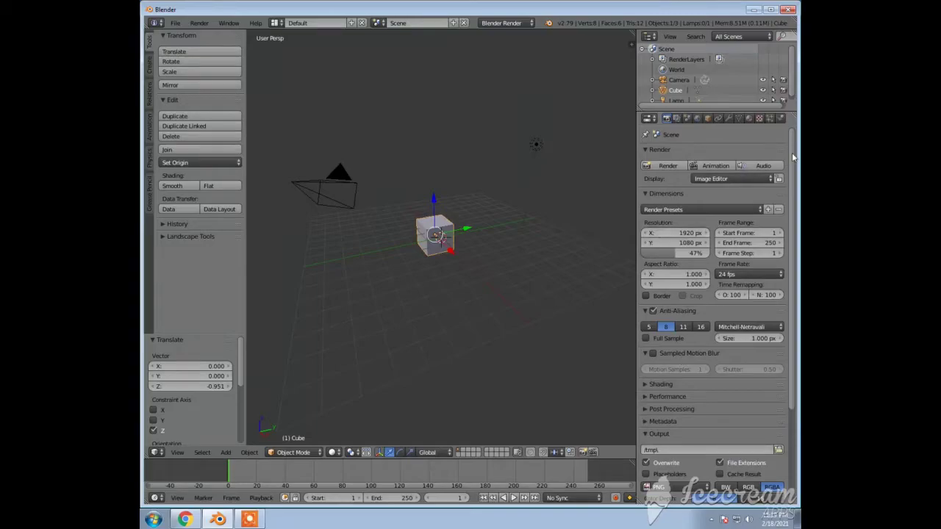
Step: Show the Cube's physics options: Cloth, Fluid, Smoke, Rigid Body and others
left_click(781, 120)
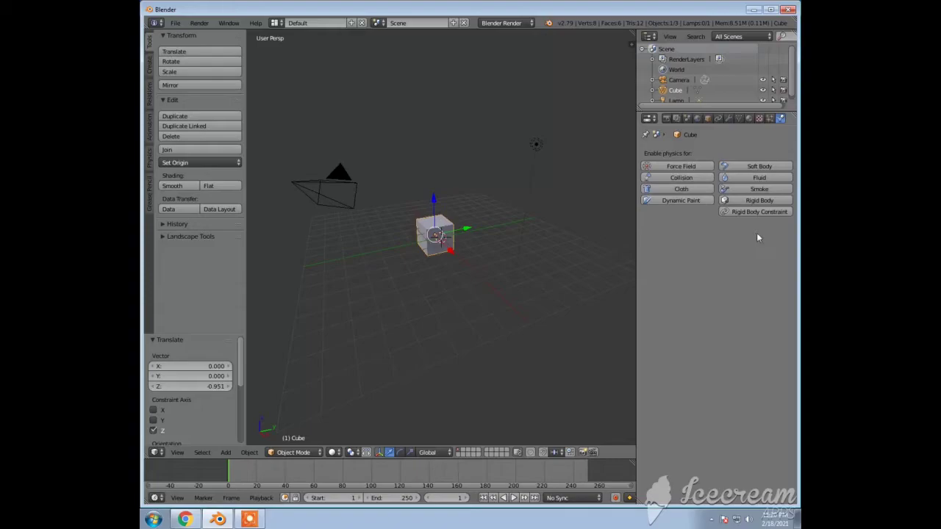
Step: Add a new particle system to the Cube in the Particles settings
left_click(770, 118)
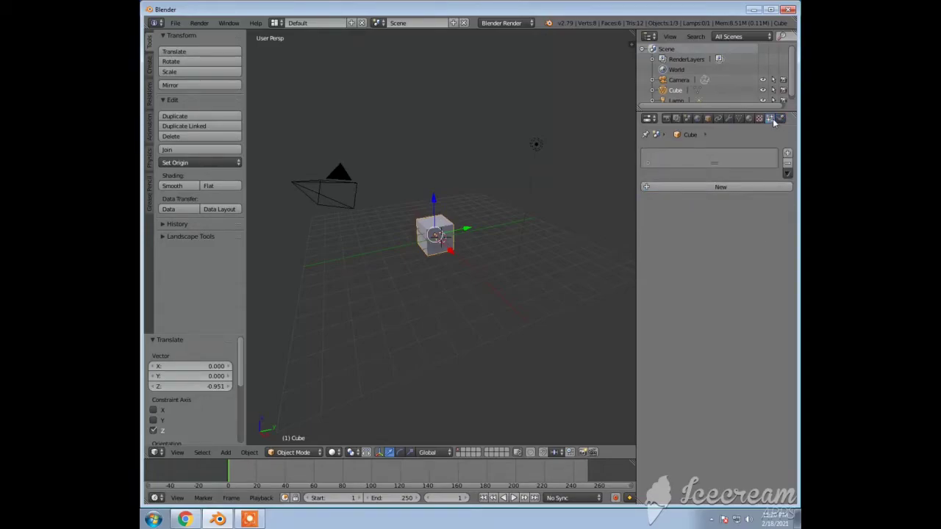
left_click(746, 189)
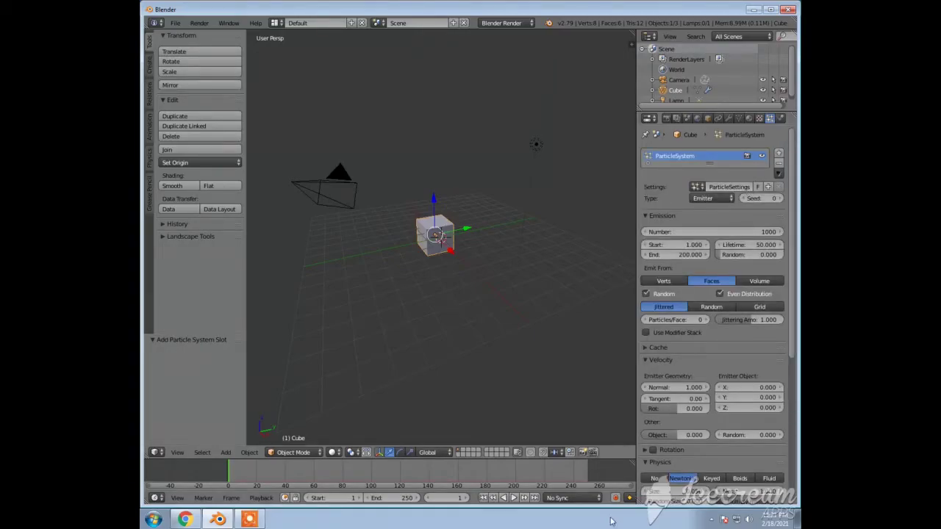
scroll(670, 306, "down", 3)
scroll(670, 306, "down", 3)
scroll(698, 383, "down", 2)
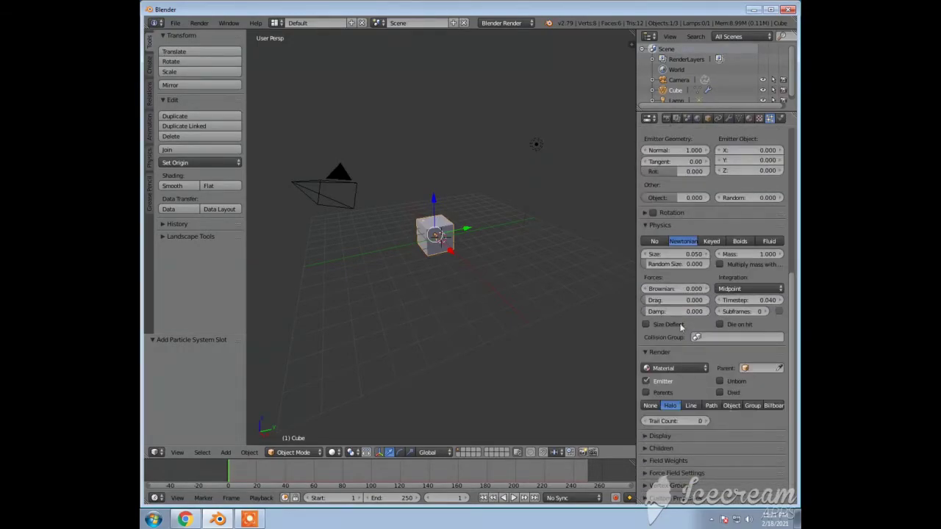
scroll(682, 327, "up", 2)
scroll(682, 327, "up", 3)
scroll(682, 327, "up", 3)
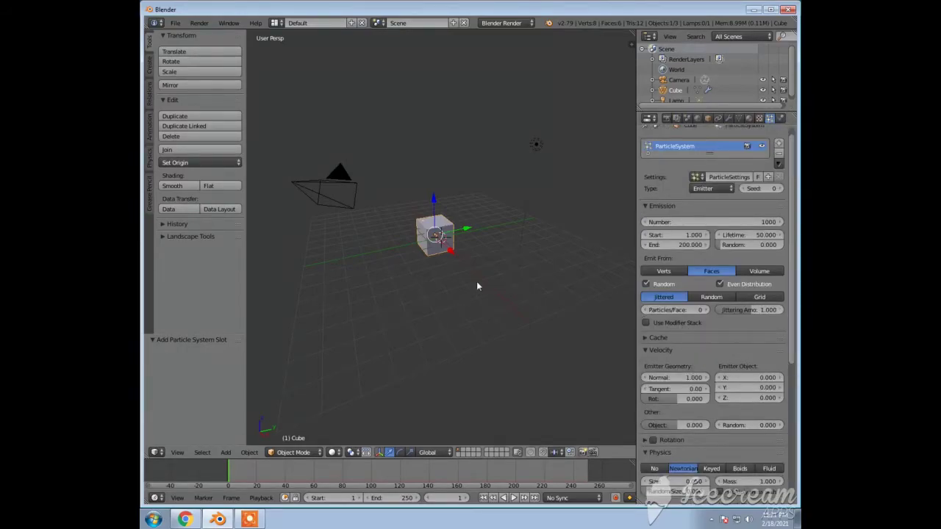
scroll(477, 281, "down", 3)
scroll(444, 276, "down", 1)
Step: Raise the cube high above the grid and play the animation to watch particles fall
middle_click_drag(445, 276, 488, 262)
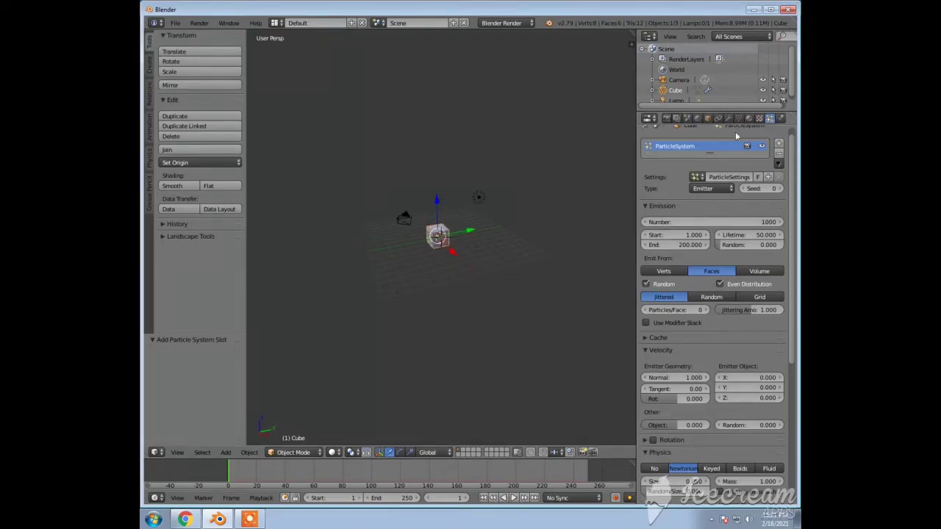
left_click_drag(446, 208, 450, 100)
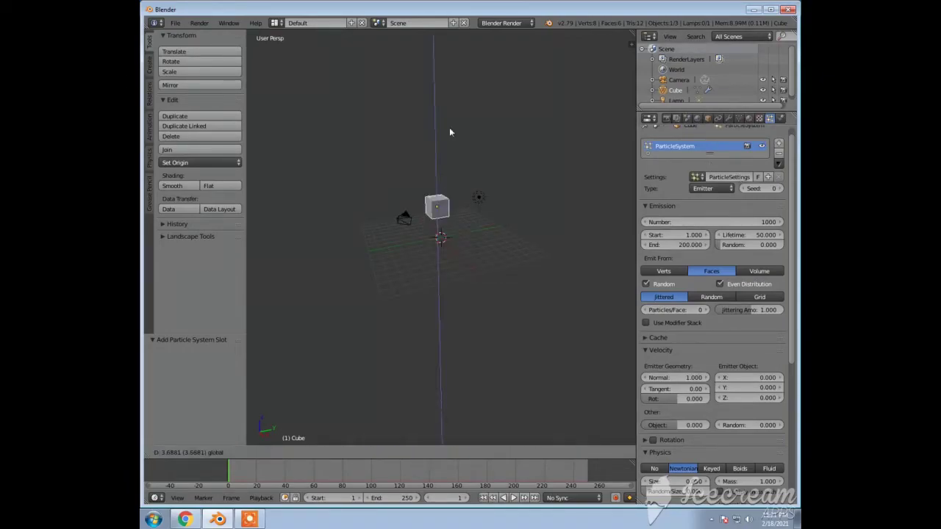
left_click(513, 498)
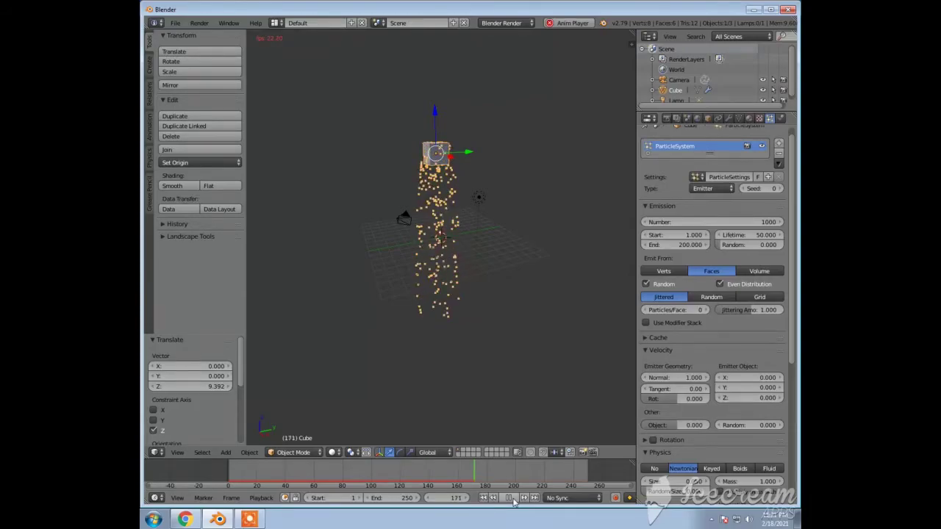
key("Escape")
left_click(760, 118)
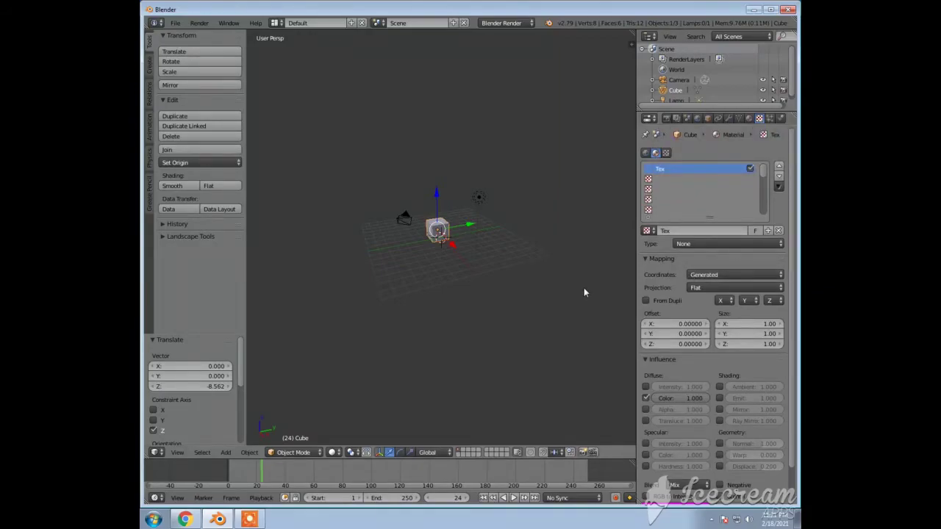
Step: Show the Cube's Material settings and open the render engine list
scroll(705, 323, "down", 2)
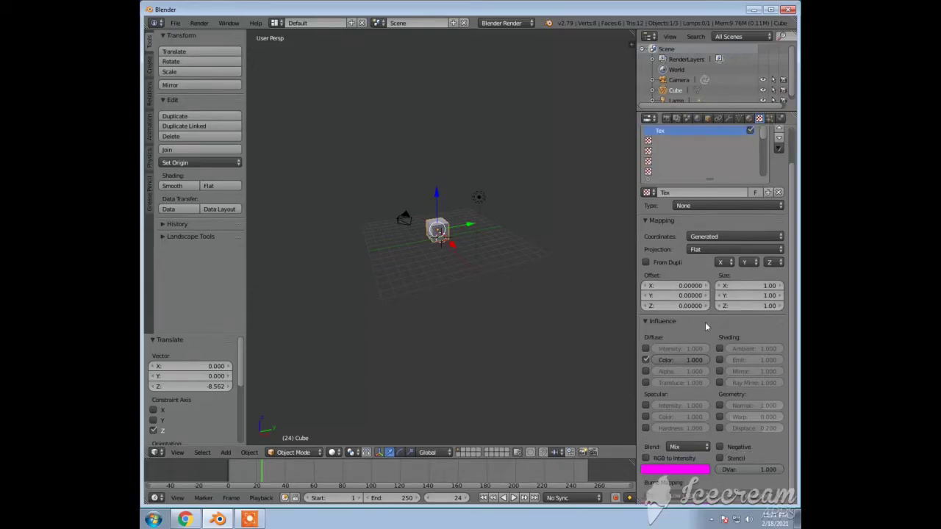
scroll(705, 324, "up", 2)
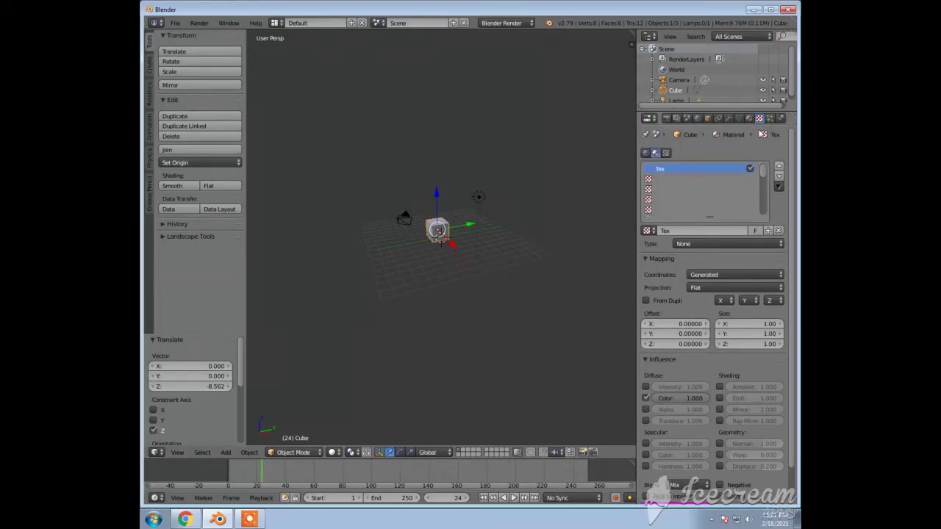
left_click(750, 119)
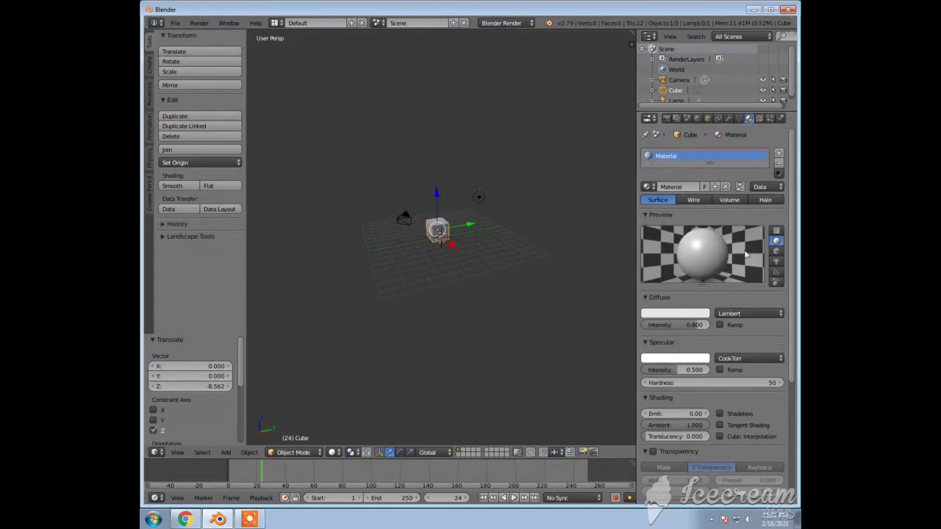
left_click(508, 22)
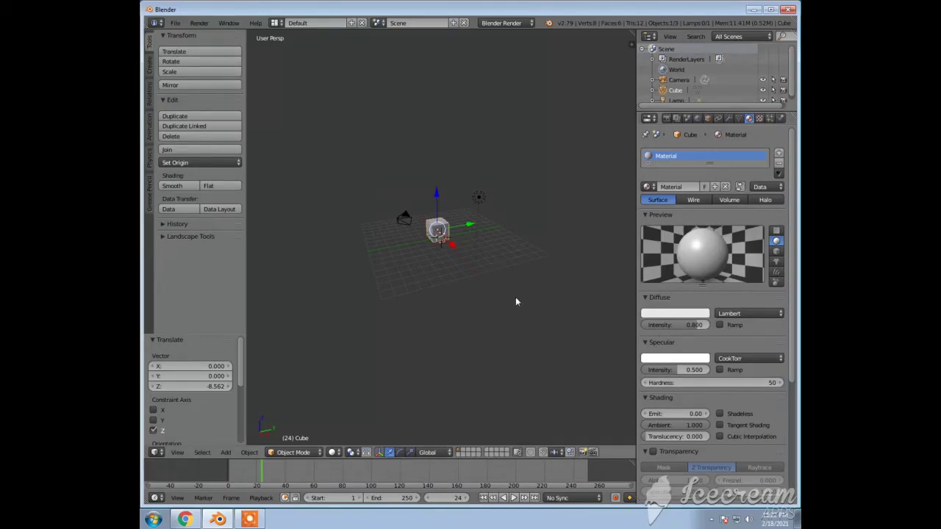
scroll(516, 297, "up", 5)
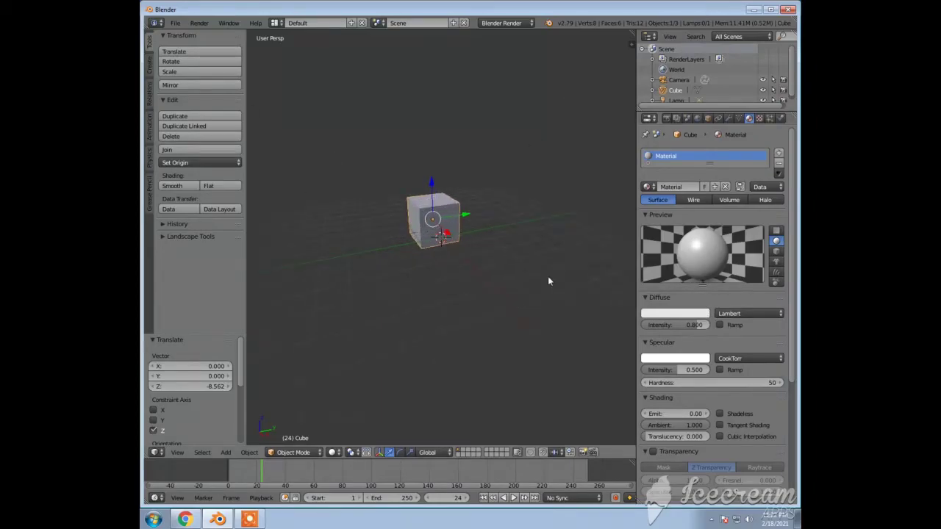
Step: Switch the render engine to Cycles Render
left_click(524, 23)
left_click(520, 60)
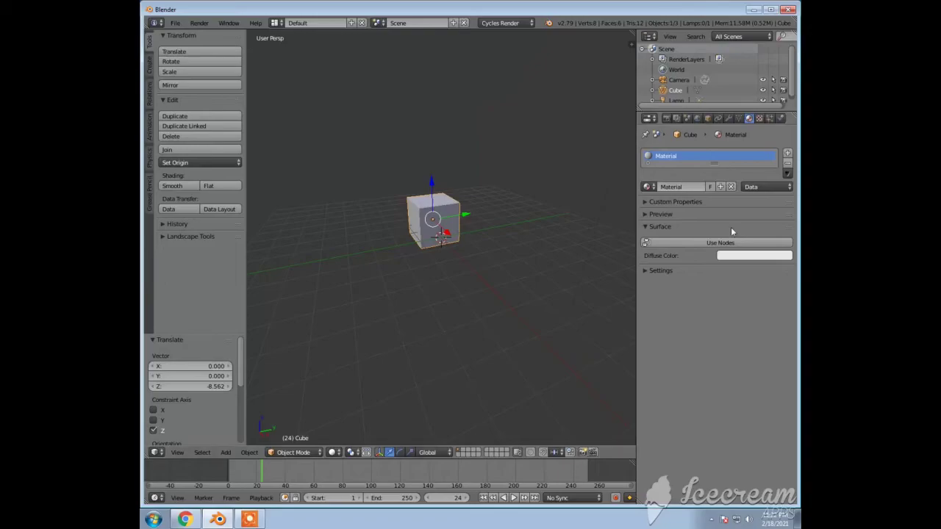
mouse_move(466, 226)
middle_mouse_down()
mouse_move(465, 247)
mouse_move(522, 254)
middle_mouse_up()
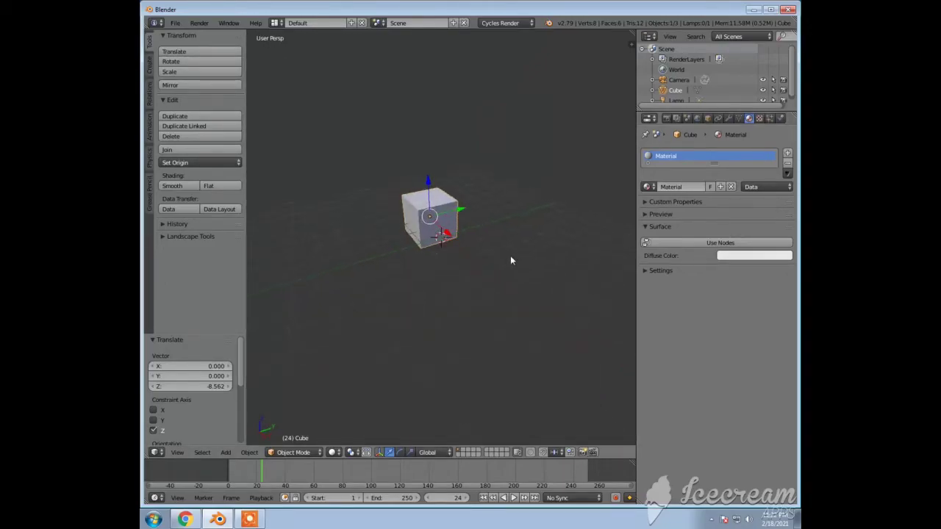
scroll(511, 260, "up", 2)
Step: Set the cube's diffuse colour to green and enable nodes for a Diffuse BSDF material
left_click(758, 256)
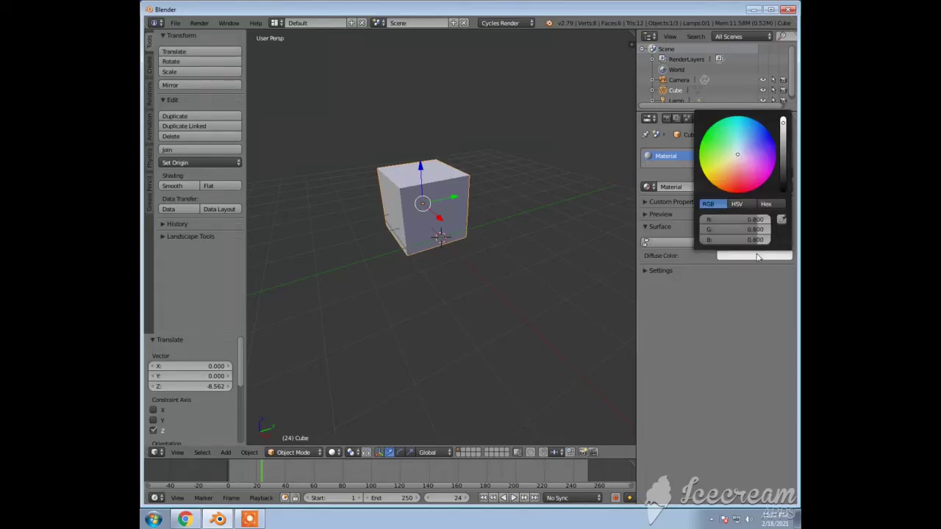
left_click(755, 142)
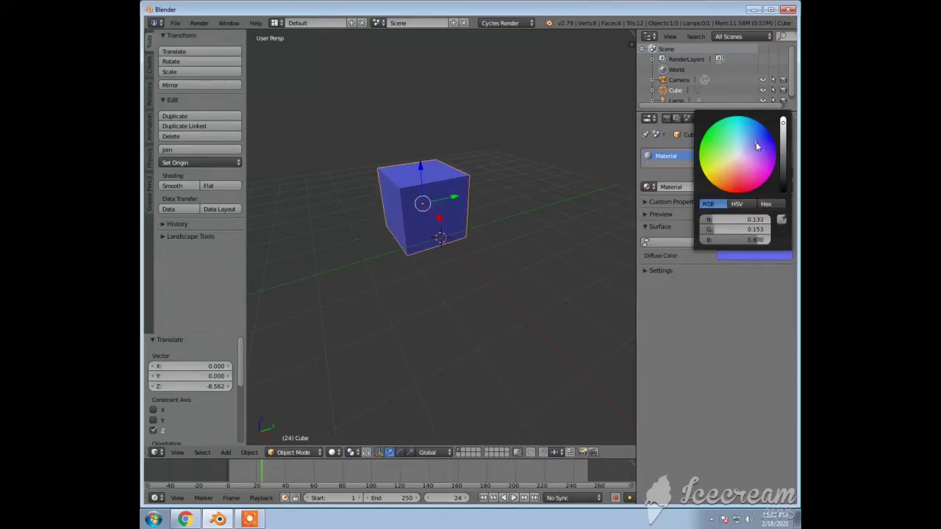
left_click(737, 181)
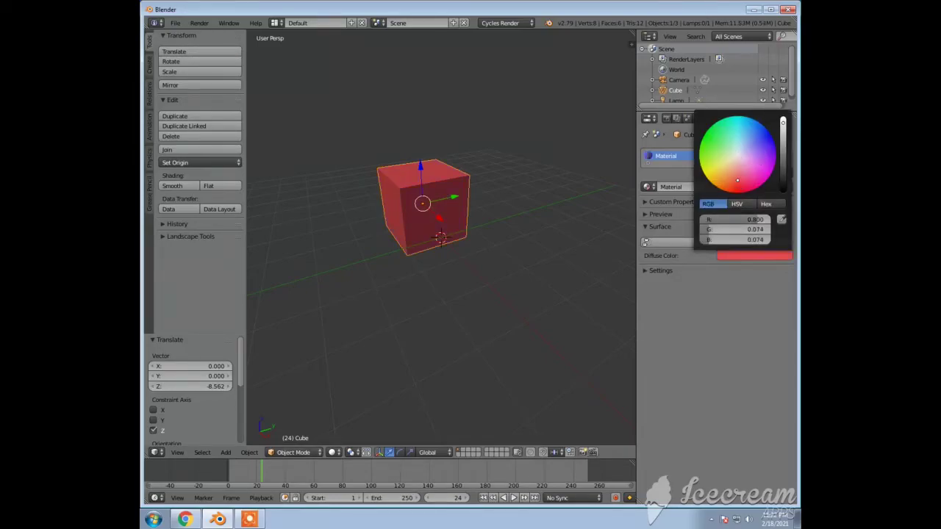
left_click(714, 147)
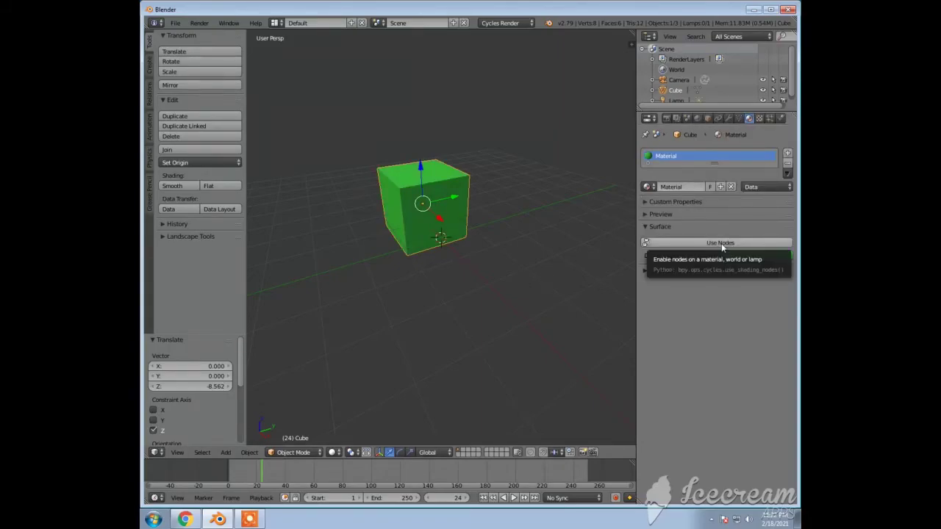
left_click(689, 243)
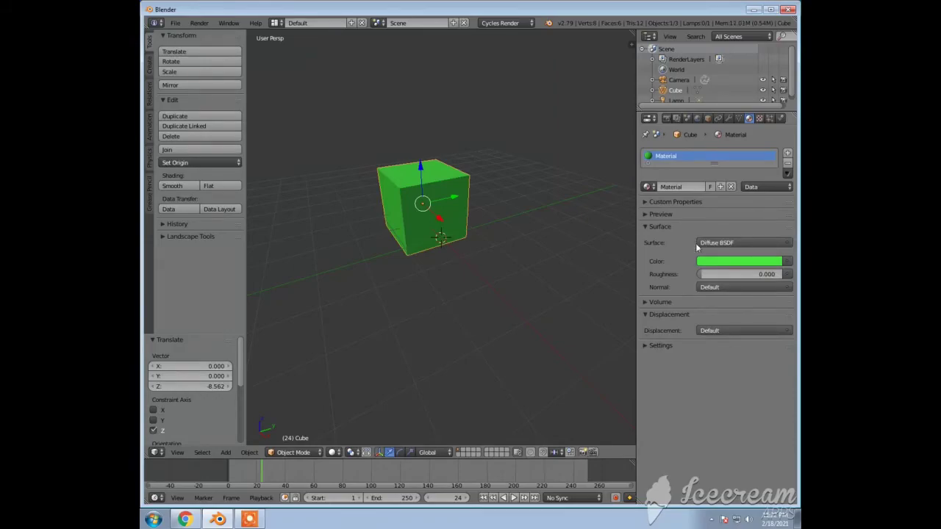
left_click(789, 266)
left_click(728, 119)
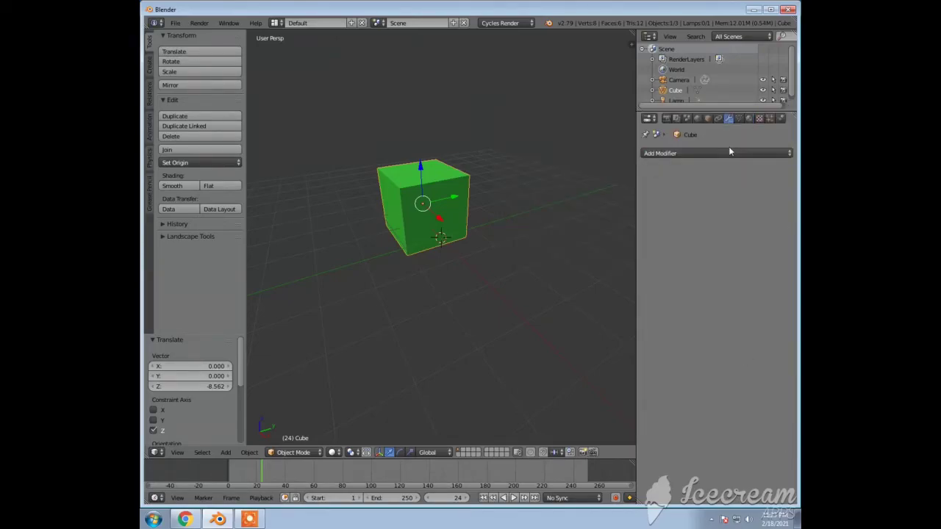
left_click(729, 154)
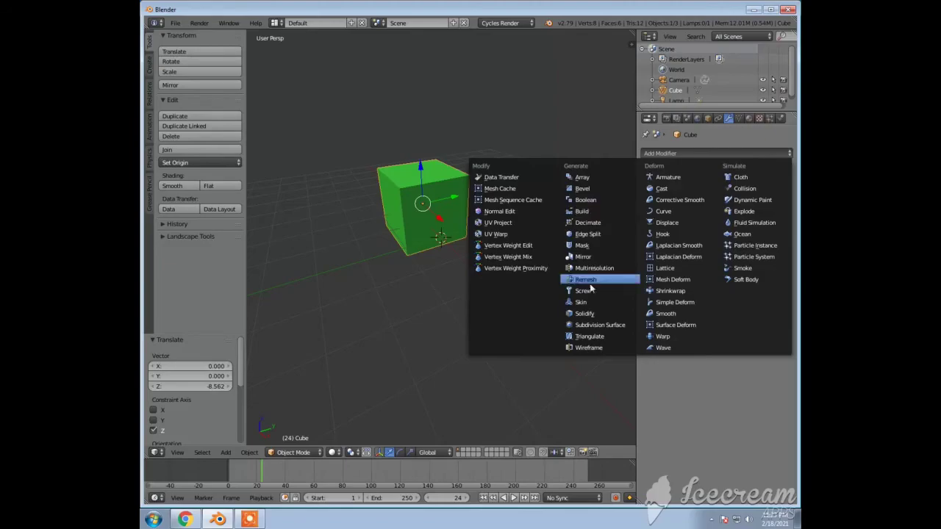
left_click(607, 328)
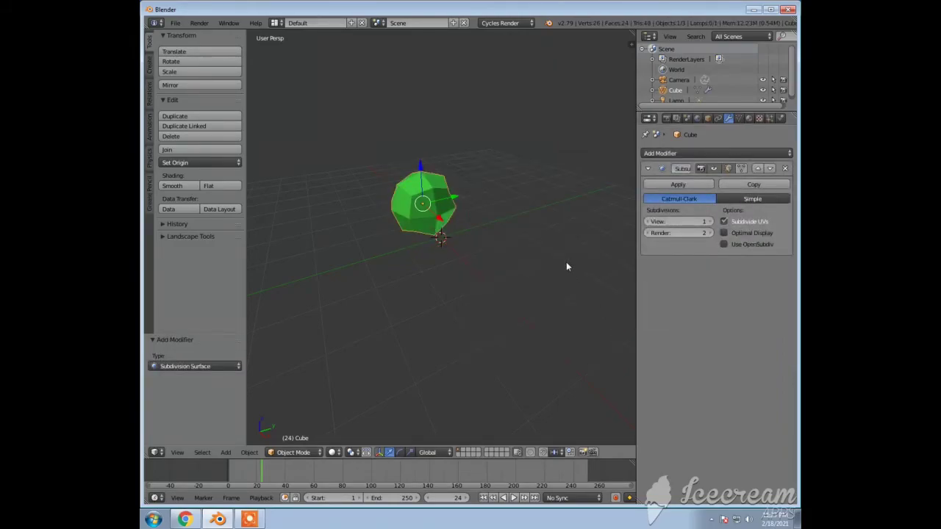
mouse_move(566, 262)
middle_mouse_down()
mouse_move(535, 289)
mouse_move(556, 261)
middle_mouse_up()
scroll(536, 273, "up", 2)
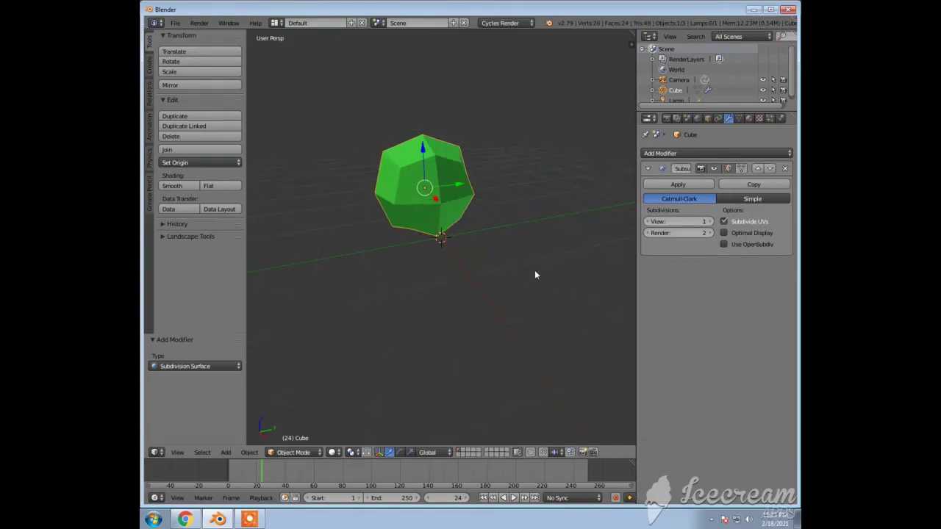
mouse_move(544, 222)
middle_mouse_down()
mouse_move(502, 298)
mouse_move(552, 262)
mouse_move(557, 240)
mouse_move(532, 216)
mouse_move(495, 243)
mouse_move(533, 227)
mouse_move(458, 199)
mouse_move(464, 181)
mouse_move(523, 262)
mouse_move(540, 254)
middle_mouse_up()
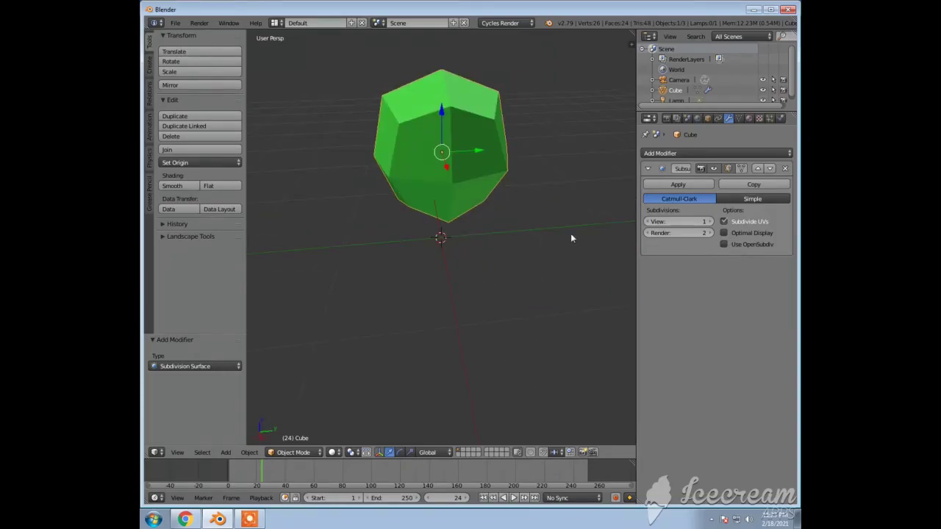
left_click(786, 170)
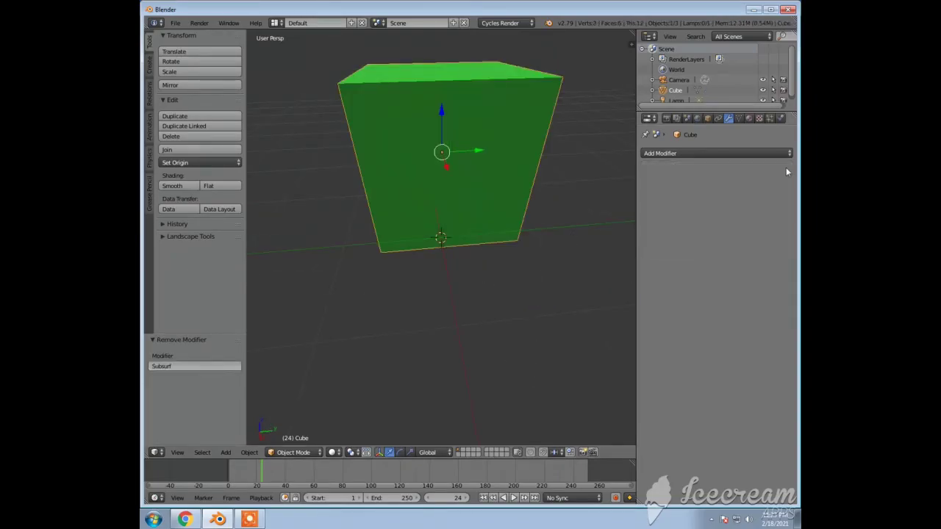
scroll(521, 225, "down", 5)
left_click(731, 156)
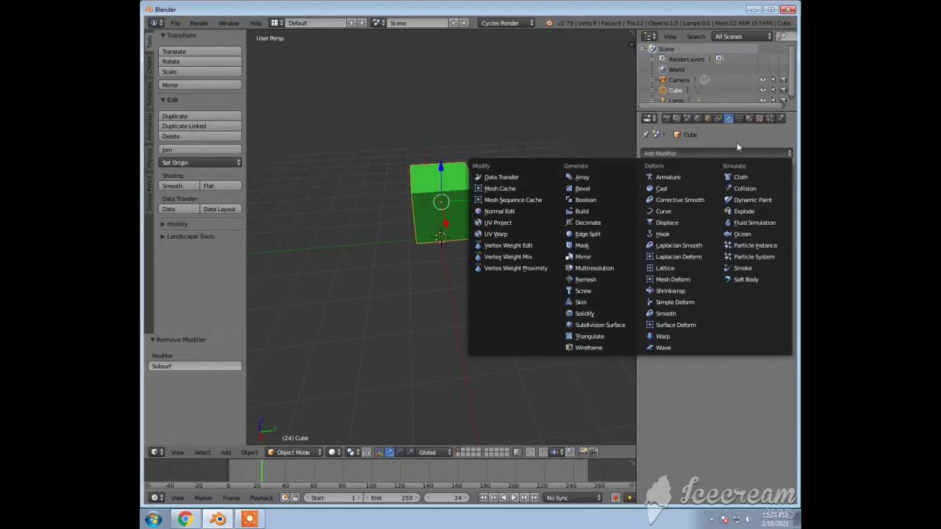
Step: Browse the cube's object constraint list, then show its Object properties
left_click(718, 119)
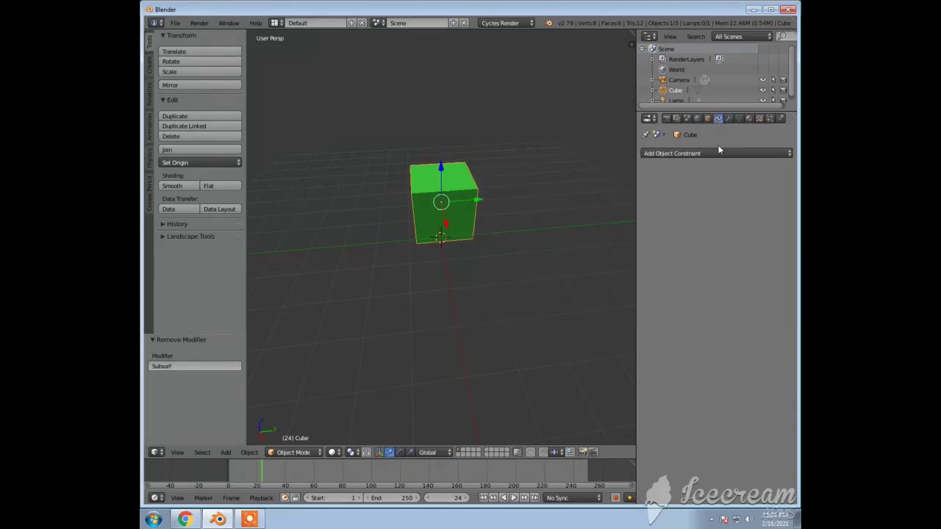
left_click(720, 153)
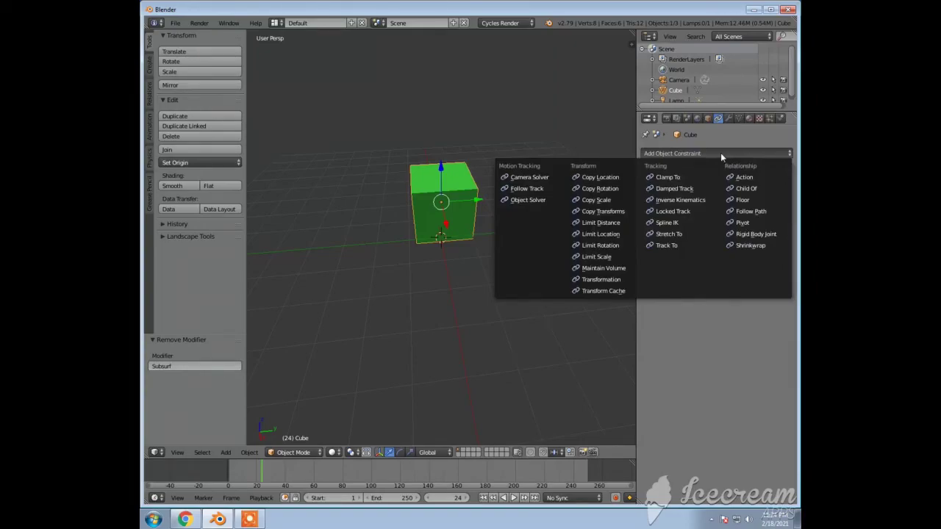
left_click(708, 119)
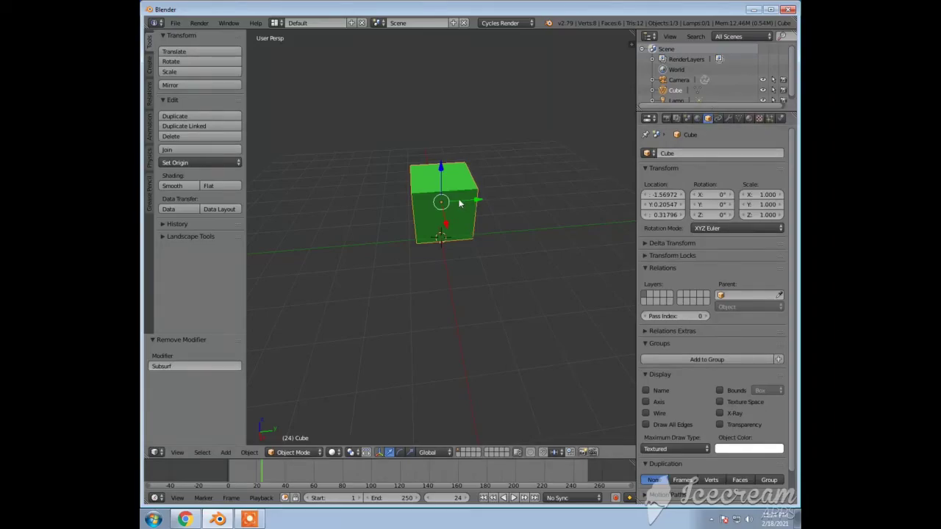
Step: Raise the cube 0.887 along Z, shift it -0.145 along X, and show World settings
left_click_drag(441, 169, 443, 165)
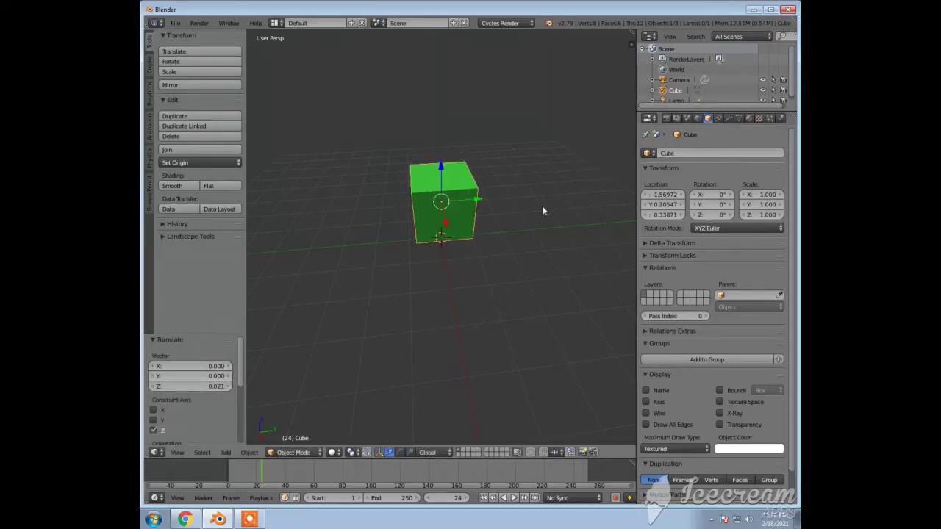
mouse_move(440, 162)
left_mouse_down()
mouse_move(441, 143)
mouse_move(445, 161)
left_mouse_up()
left_click(697, 118)
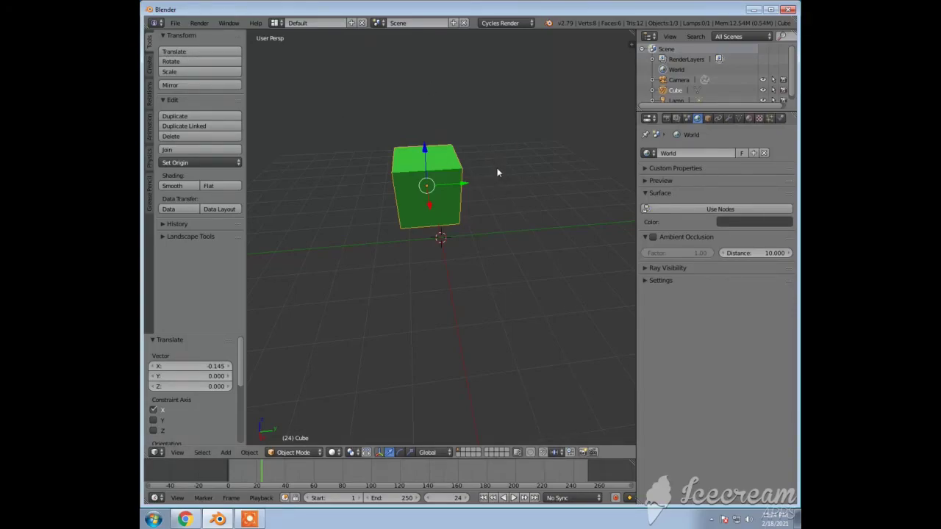
Step: Switch the viewport to Rendered shading and darken the World colour from white to 0.022 grey
left_click(786, 223)
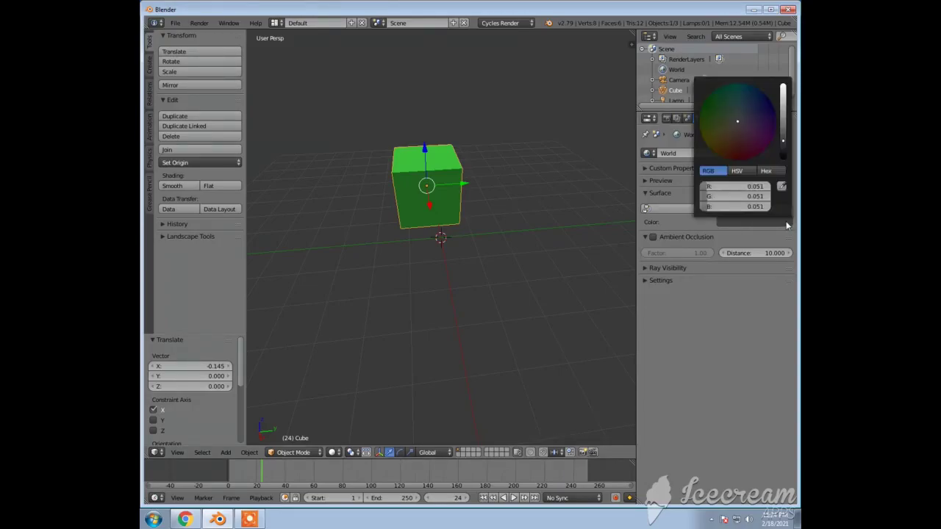
left_click(784, 89)
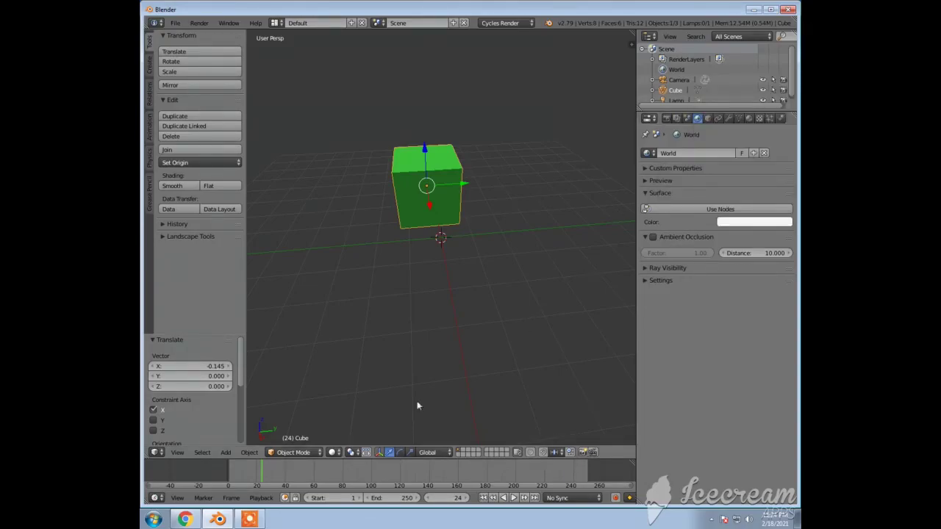
left_click(334, 452)
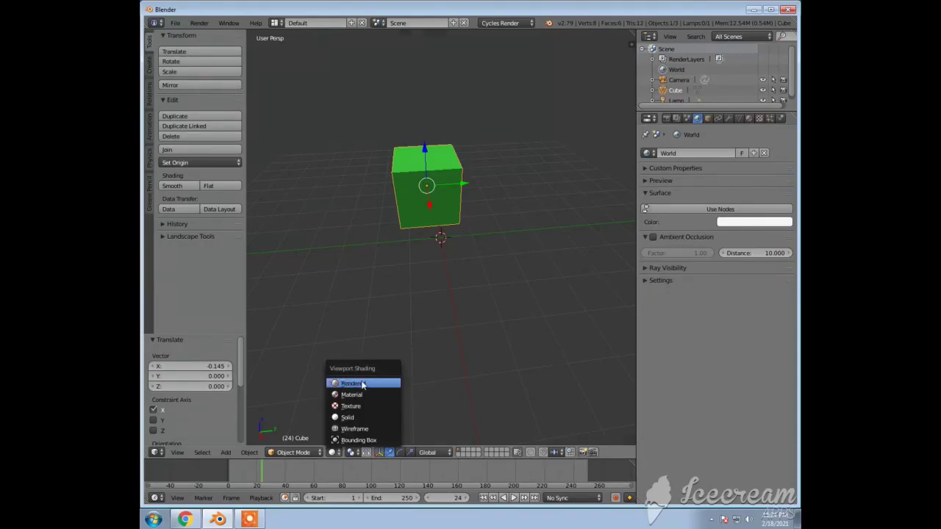
left_click(362, 384)
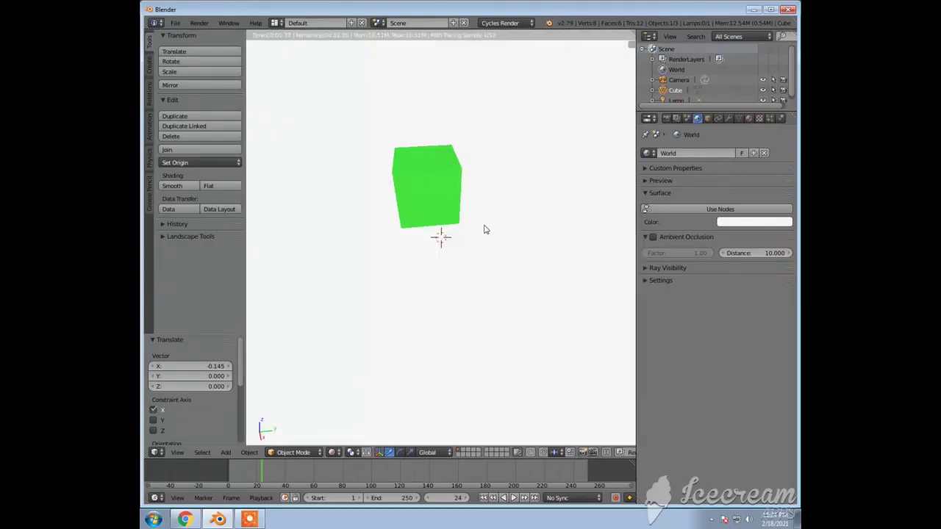
left_click(787, 223)
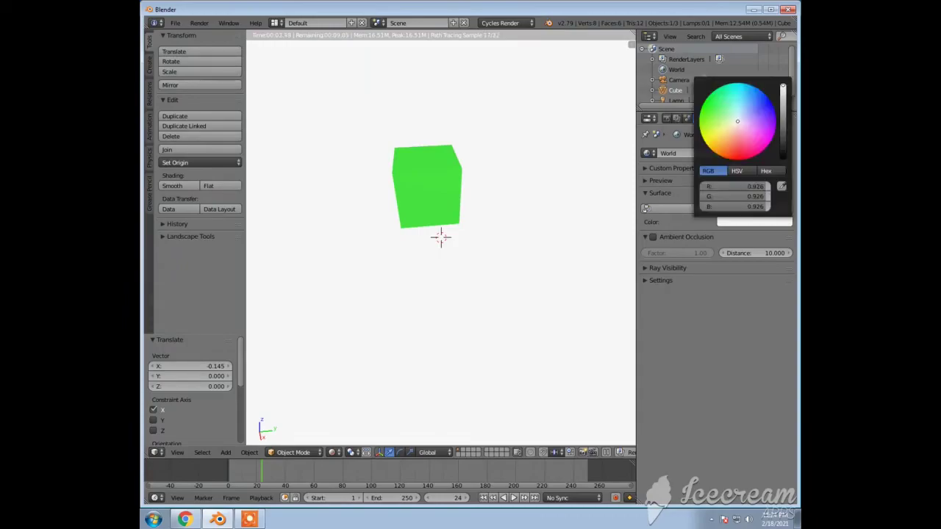
left_click_drag(783, 88, 782, 105)
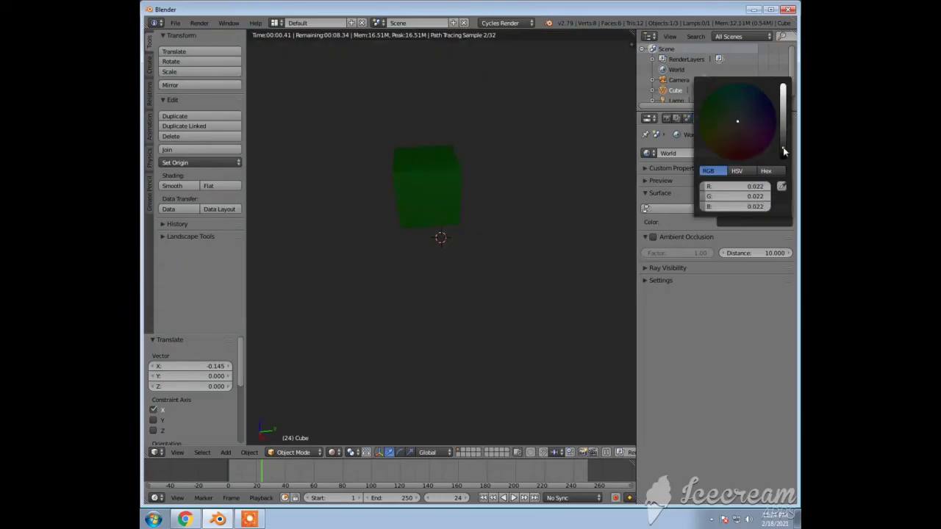